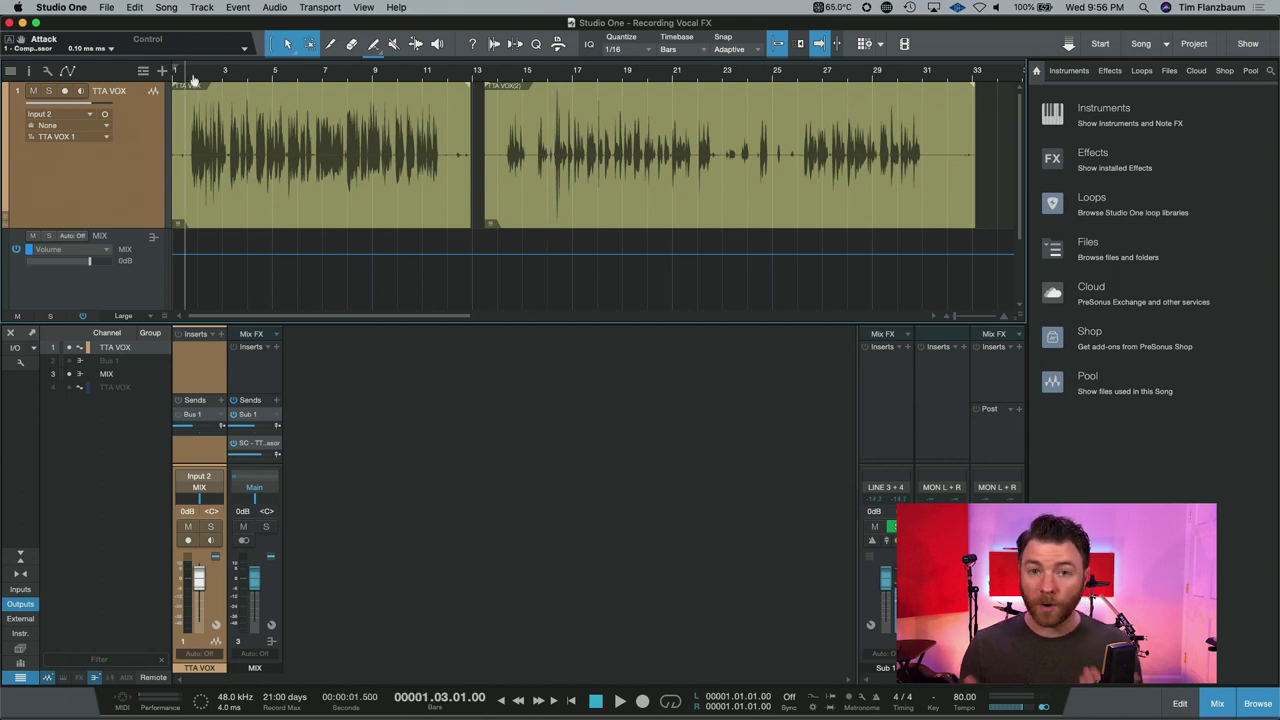
Move the playhead to about bar 16 and play the vocal take from there
drag(190, 77, 555, 78)
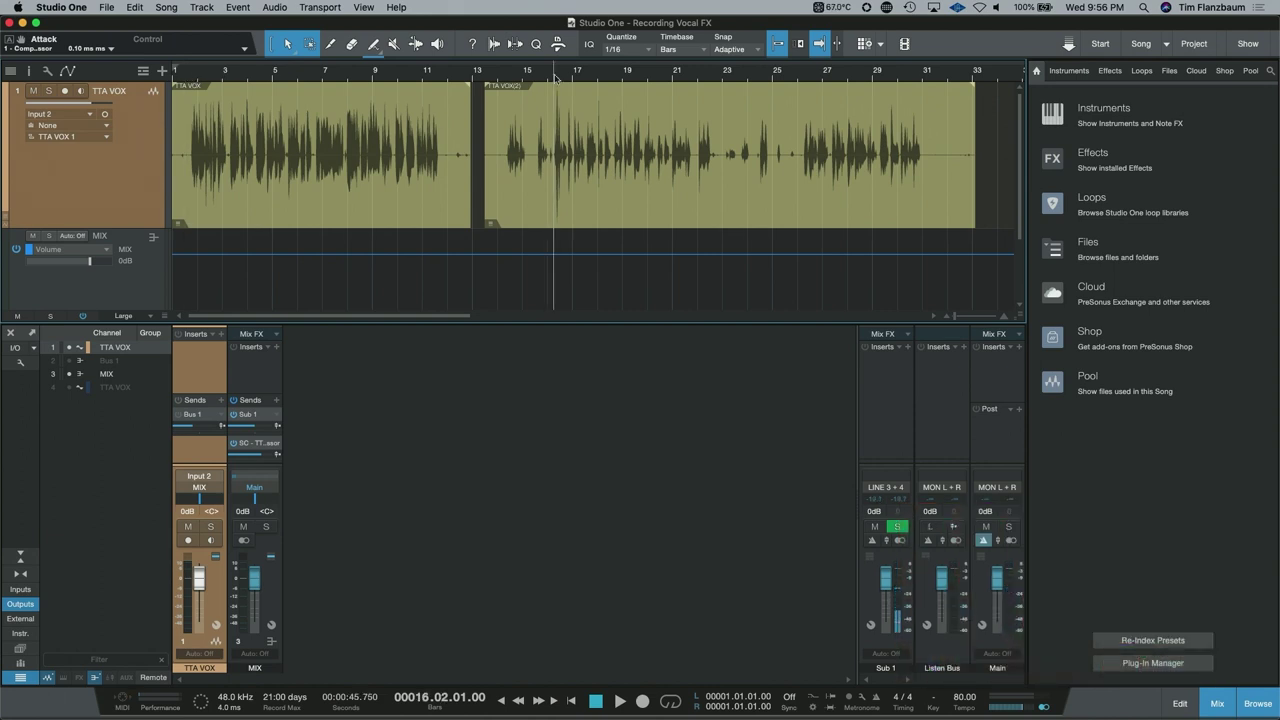
key(space)
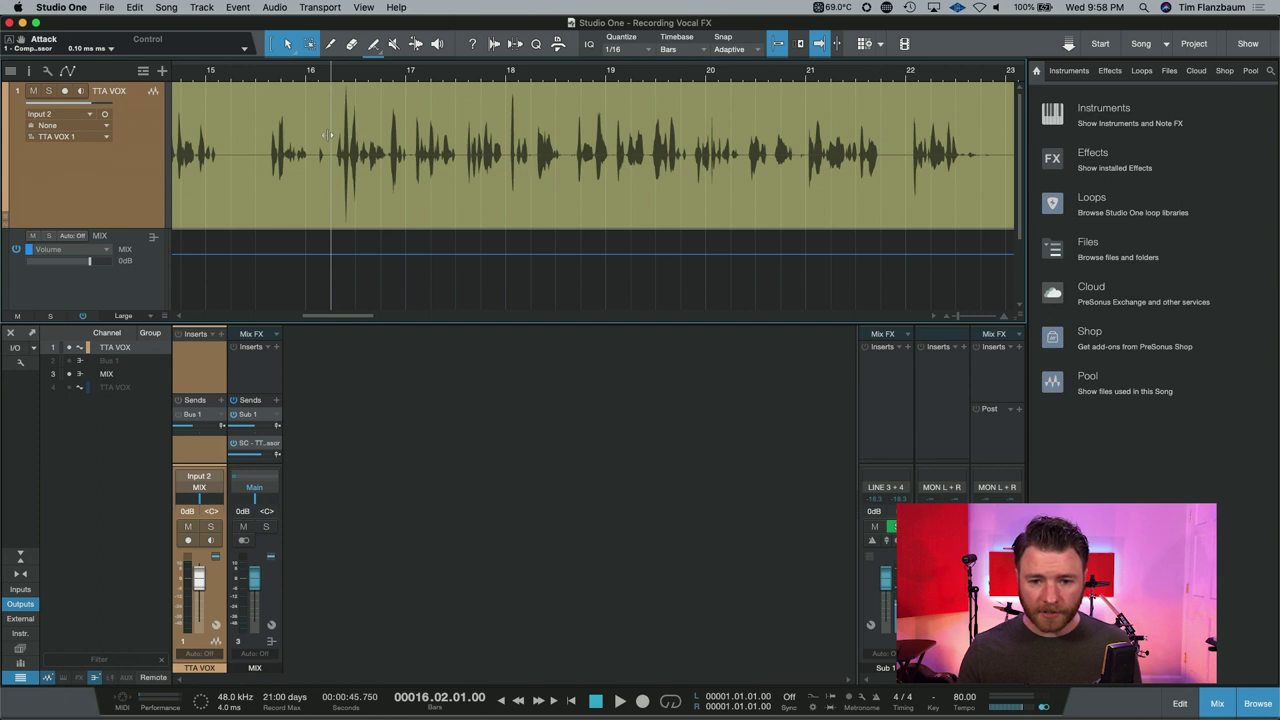
Split the vocal event at bars 16 and 22, then normalize the middle passage to -3 dB peaks
click(330, 135)
click(900, 105)
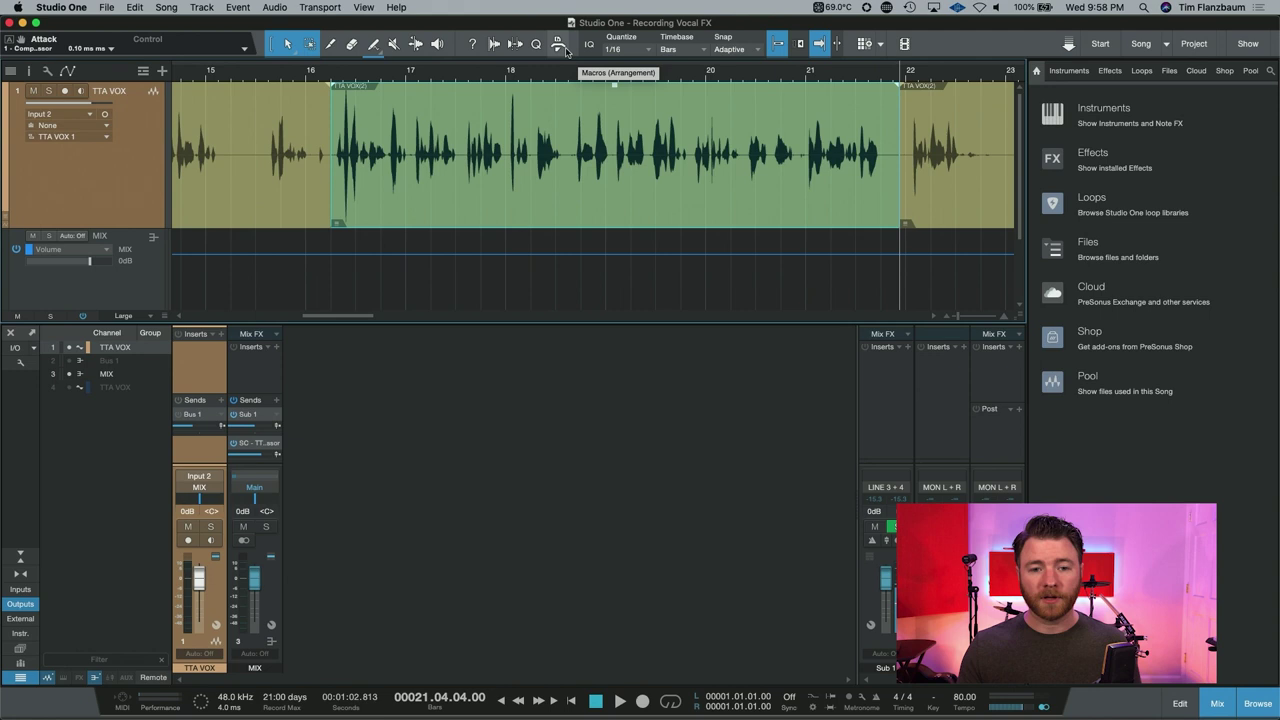
click(559, 44)
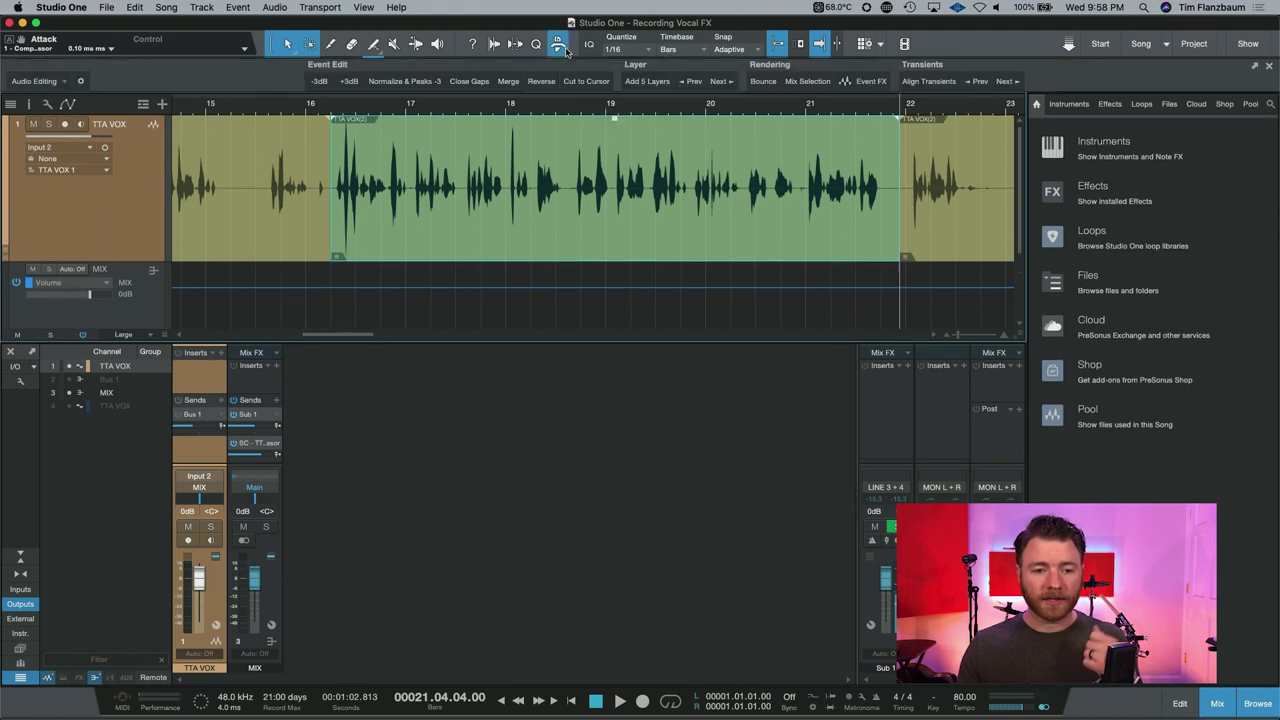
click(416, 84)
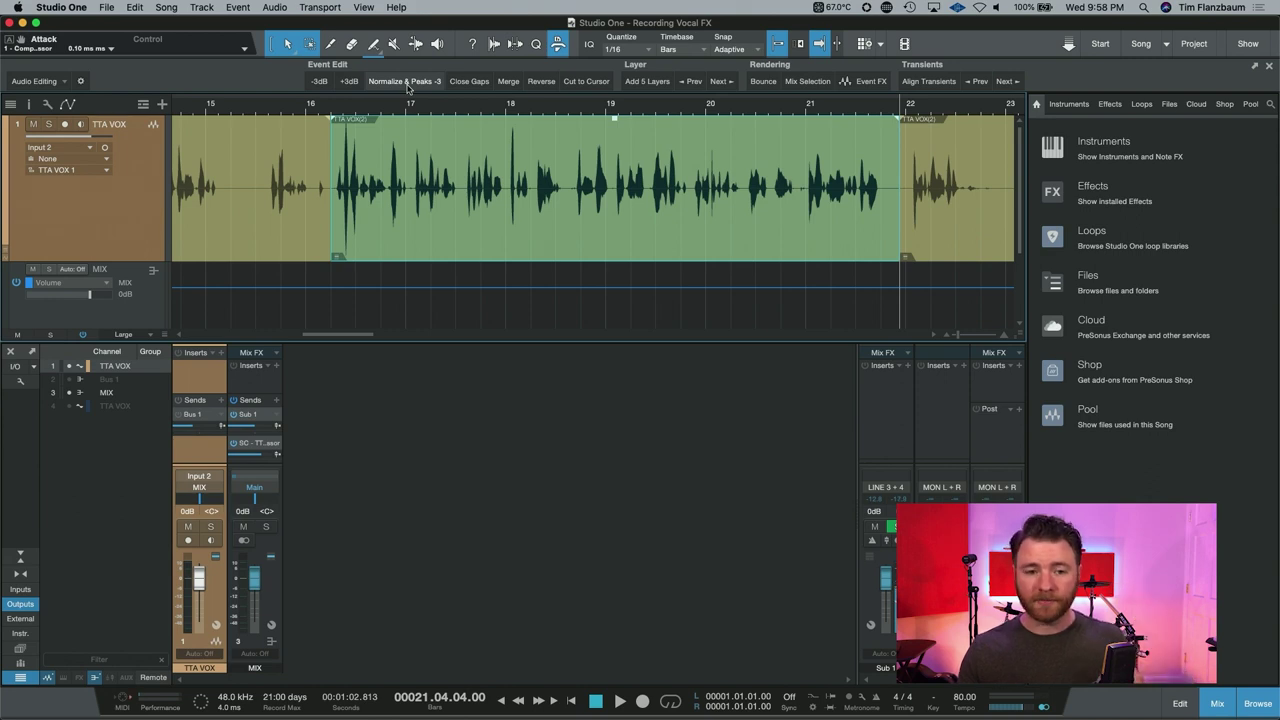
click(405, 82)
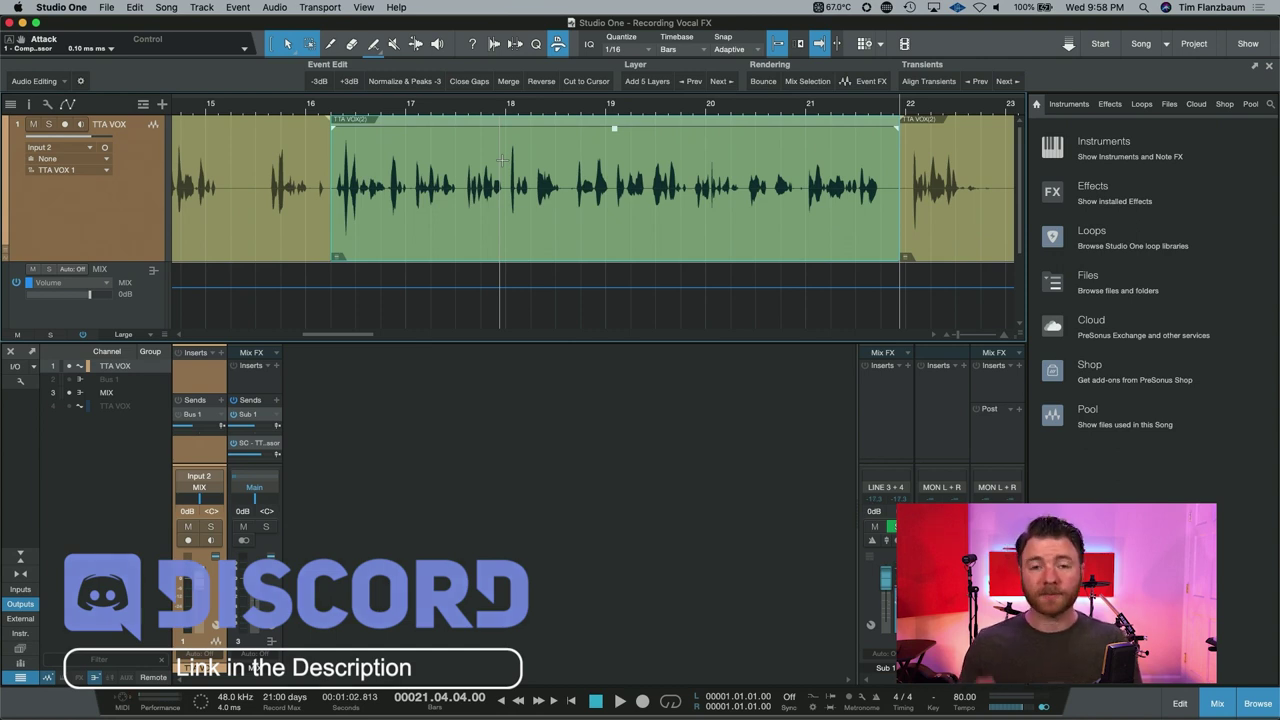
Insert Pro EQ on the TTA VOX channel and enable its 80 Hz low cut
key(l)
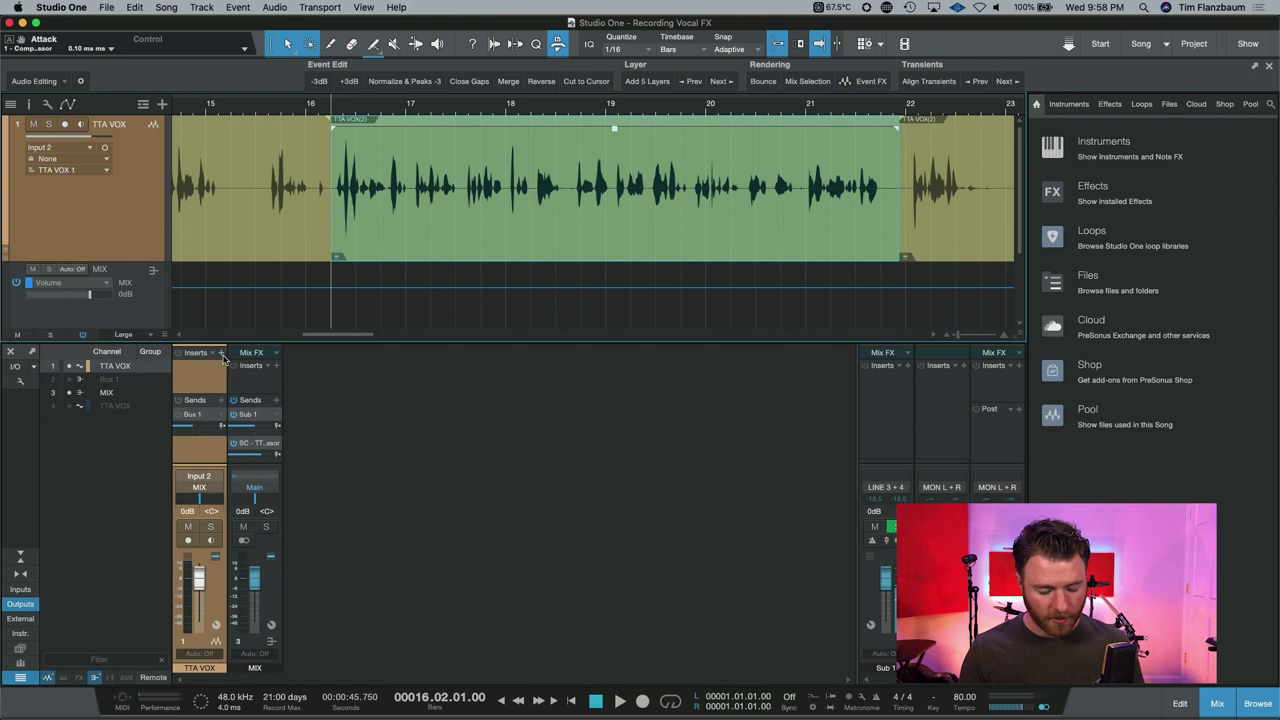
click(222, 356)
text(pro)
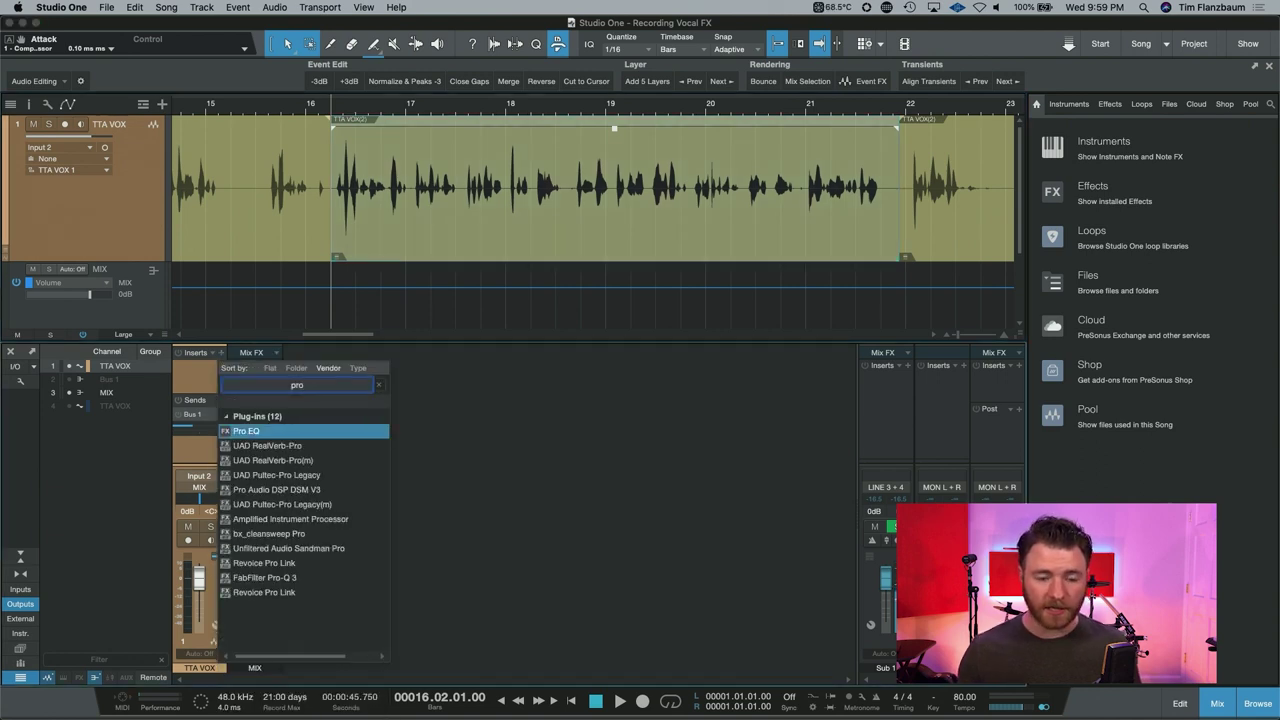
key(Return)
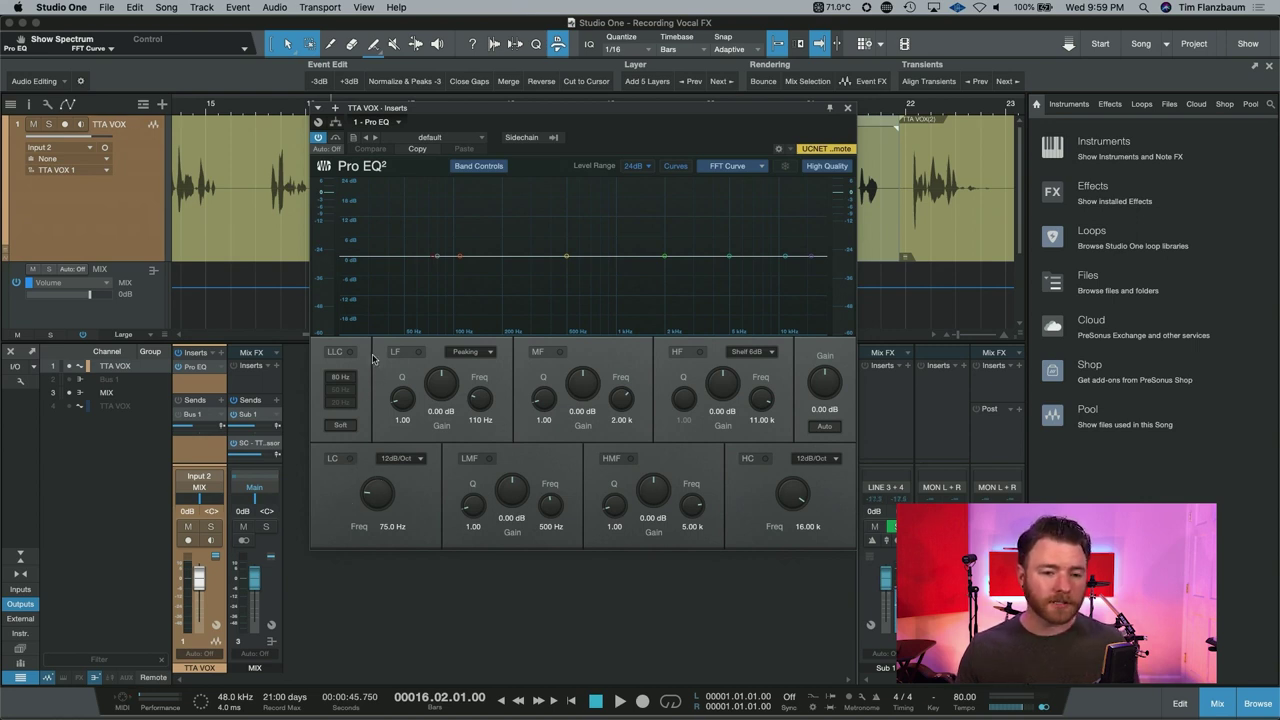
click(350, 352)
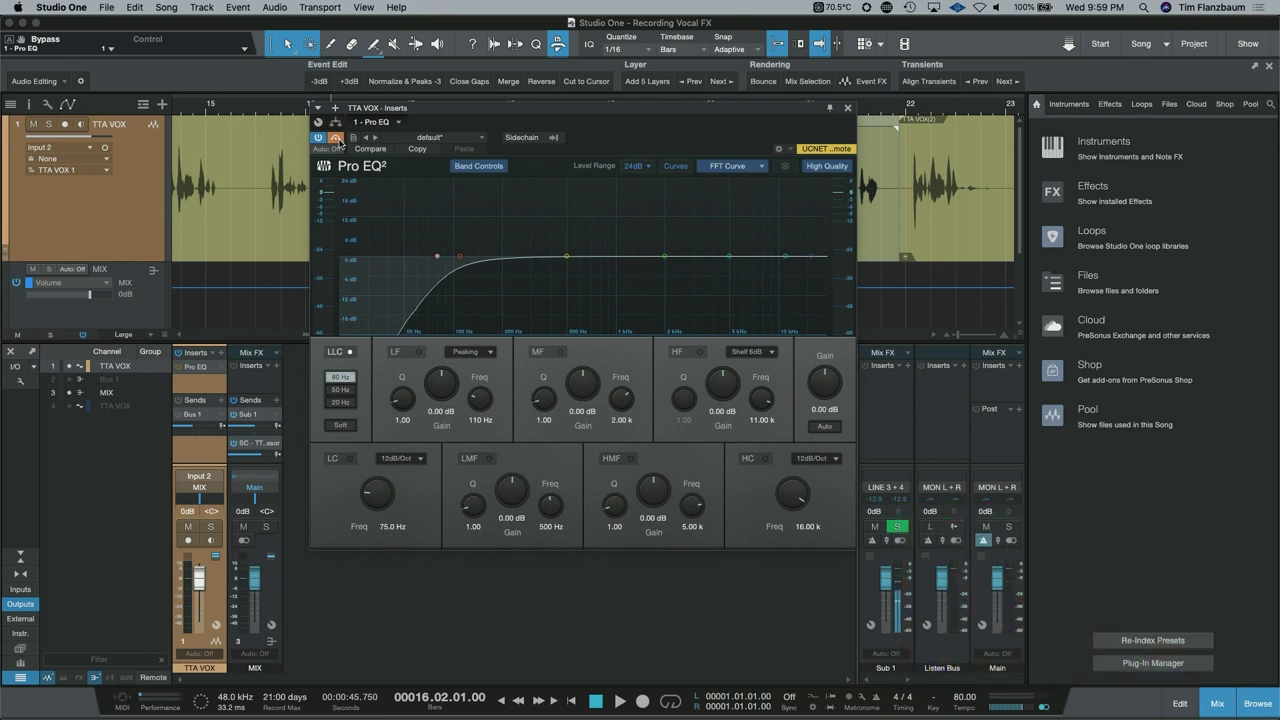
Play the vocal passage twice from bar 16 to audition the low cut
key(space)
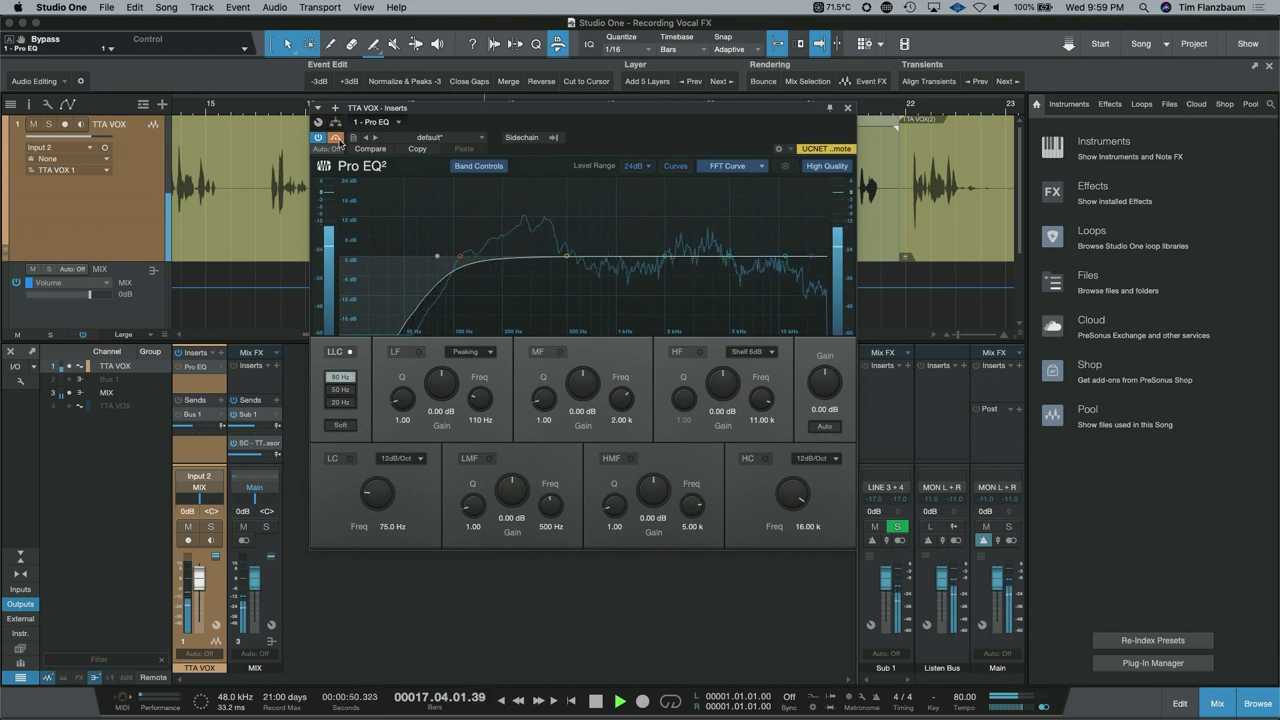
key(space)
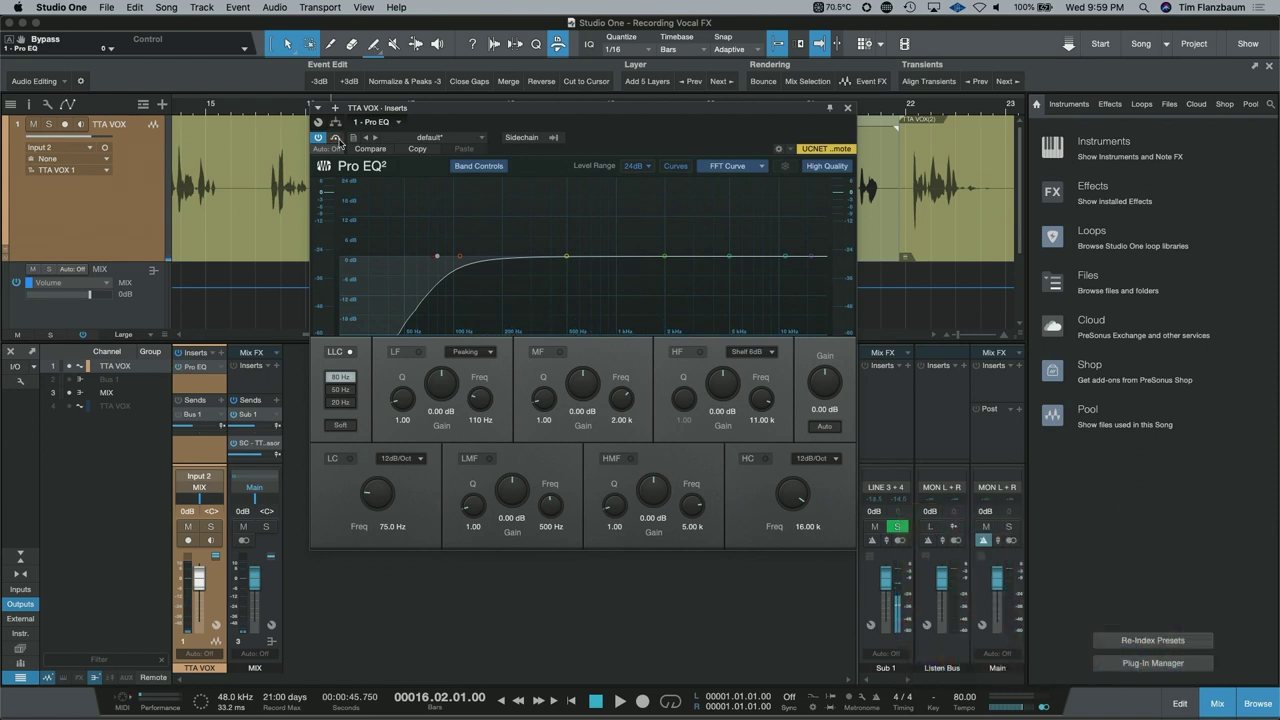
key(space)
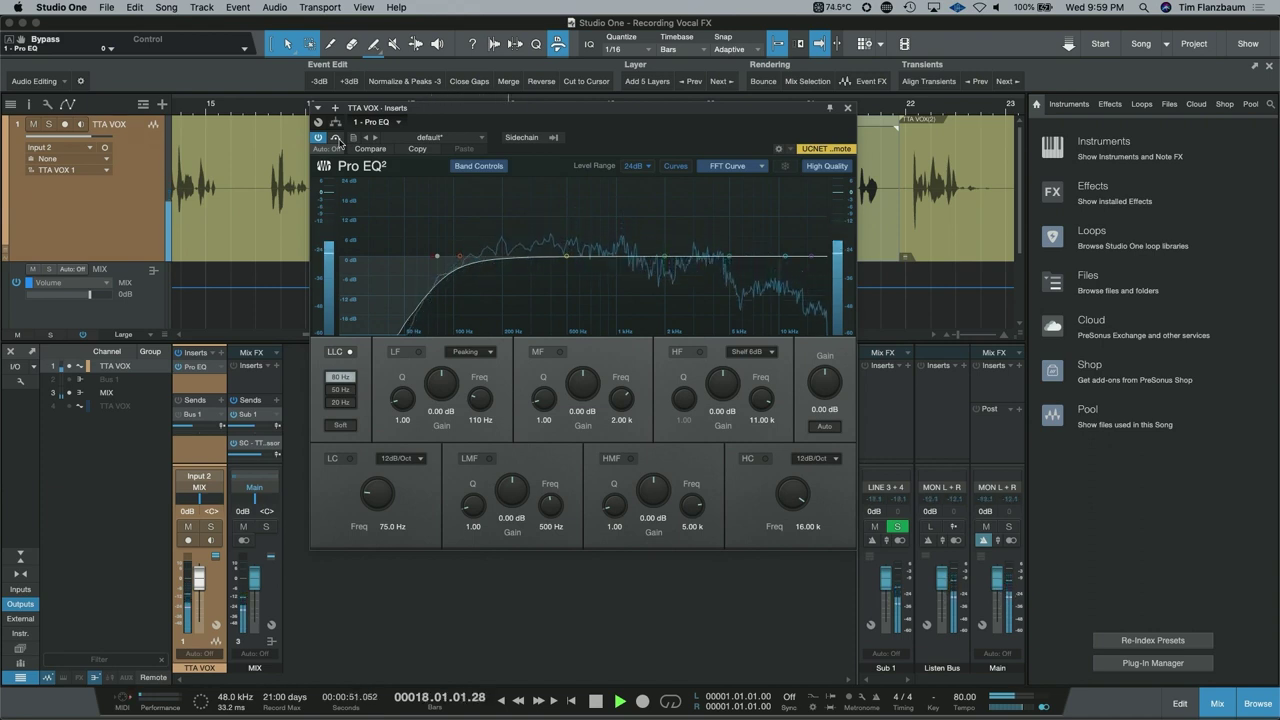
key(space)
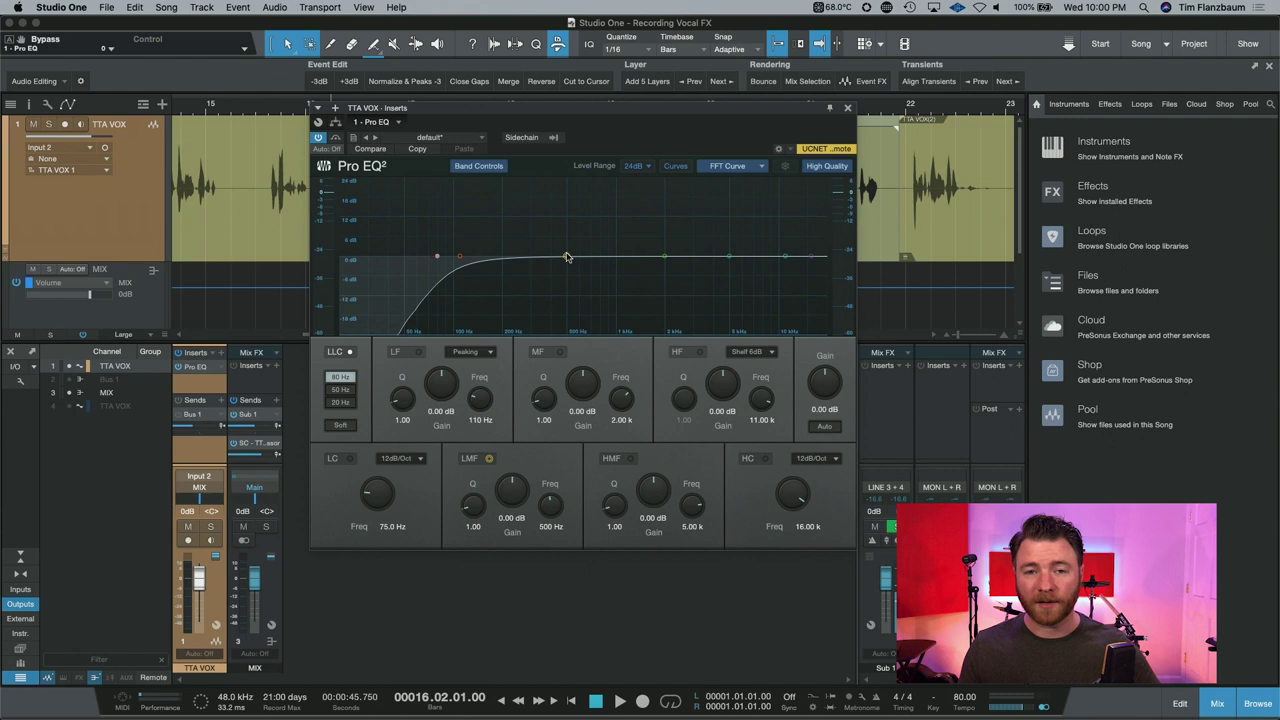
Sweep a narrow boosted low-mid band during playback to find the boxy resonance
key(space)
mouse_move(566, 257)
mouse_down()
mouse_move(530, 212)
mouse_move(522, 220)
mouse_up()
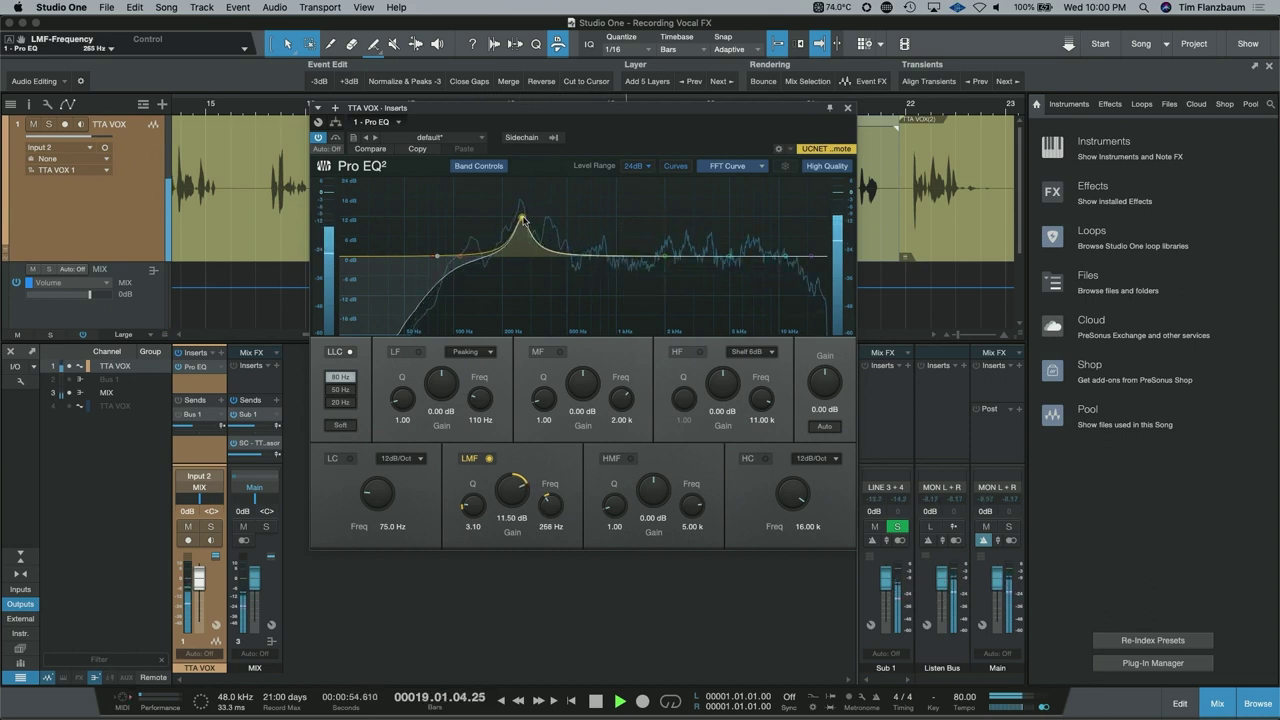
mouse_move(522, 220)
mouse_down()
mouse_move(546, 220)
mouse_move(539, 231)
mouse_up()
key(space)
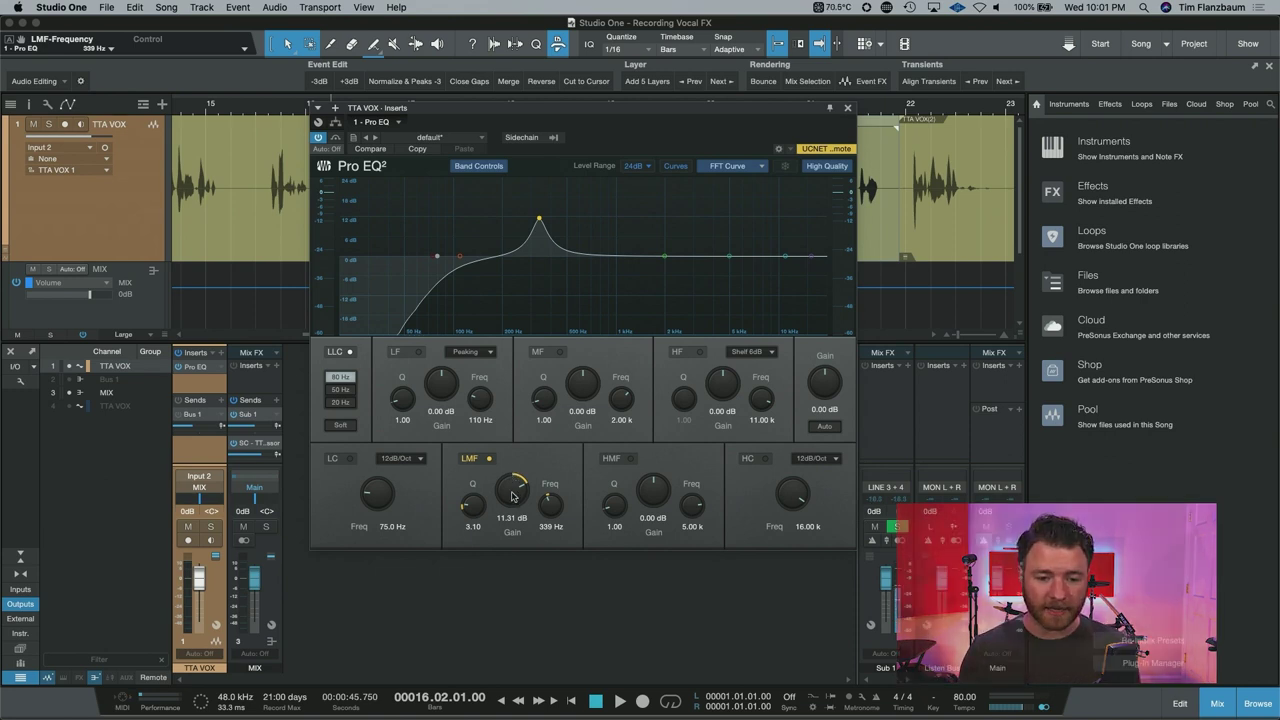
Make the low-mid band a -4.08 dB cut at 339 Hz and add a -3.26 dB mid cut at 1.01 kHz
key(space)
mouse_move(514, 497)
mouse_down()
mouse_move(516, 459)
mouse_move(512, 505)
mouse_up()
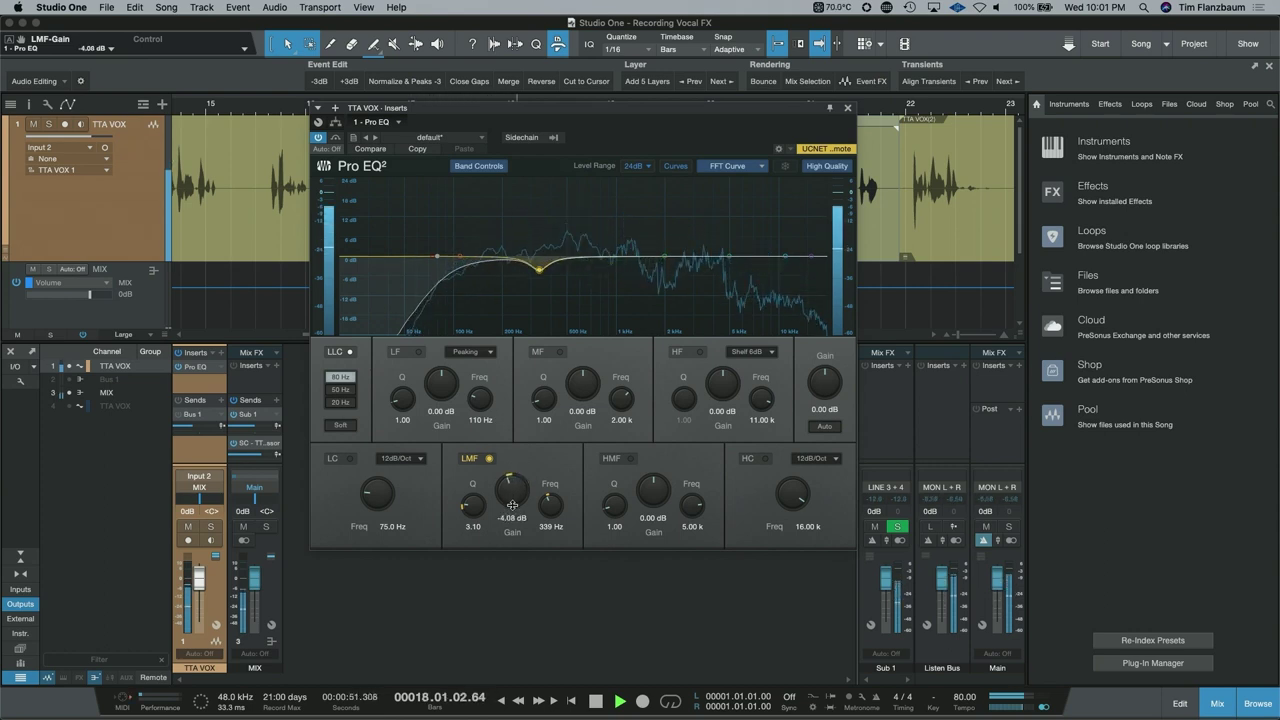
key(space)
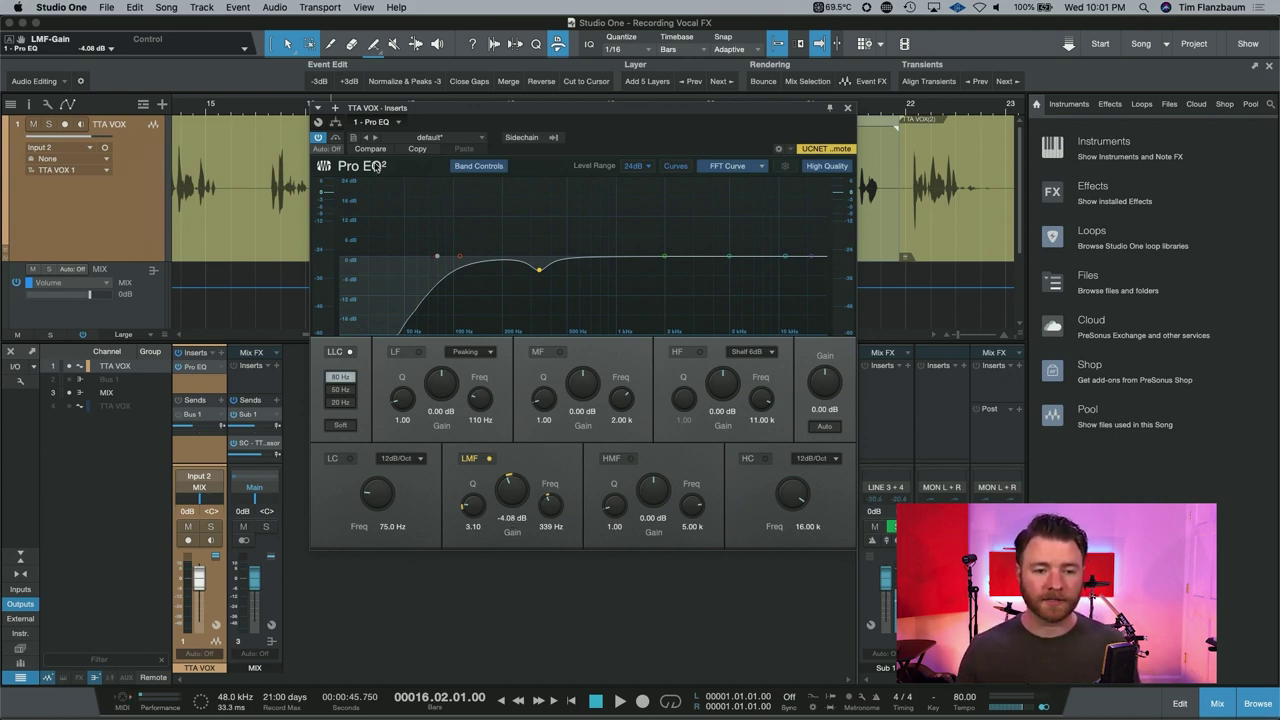
click(665, 258)
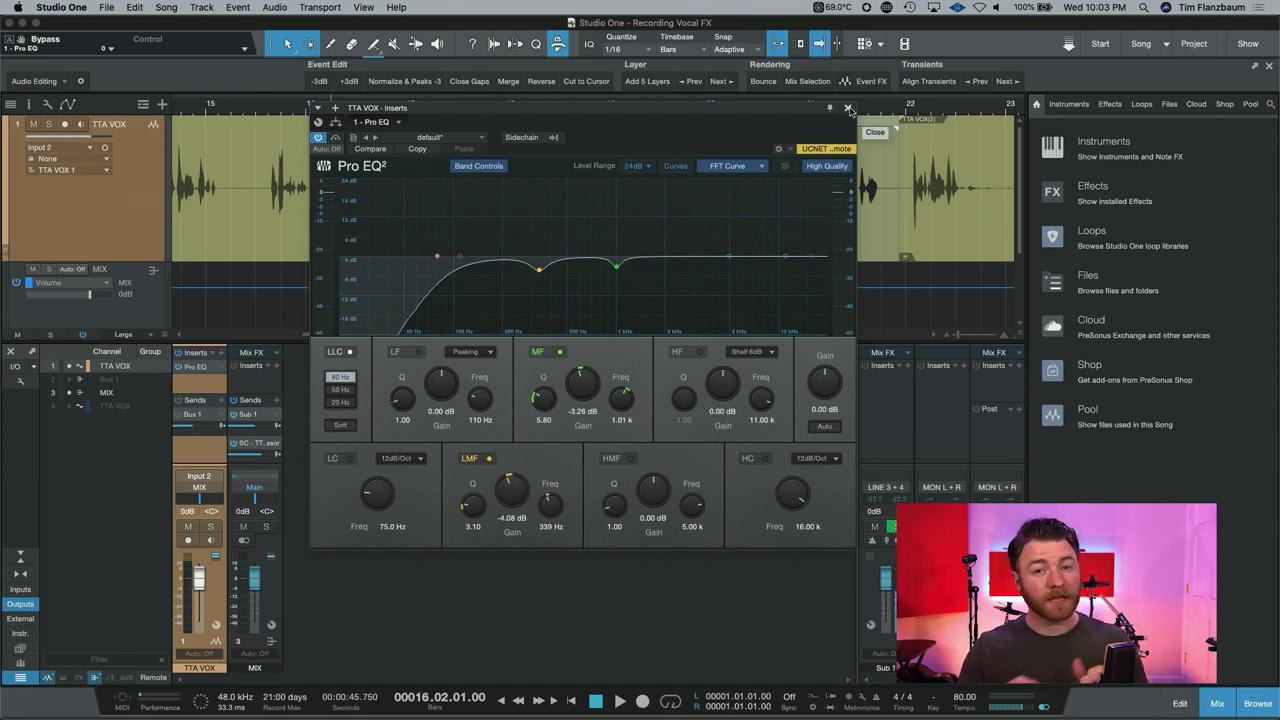
Close Pro EQ and insert a Compressor after it on the vocal channel
click(849, 108)
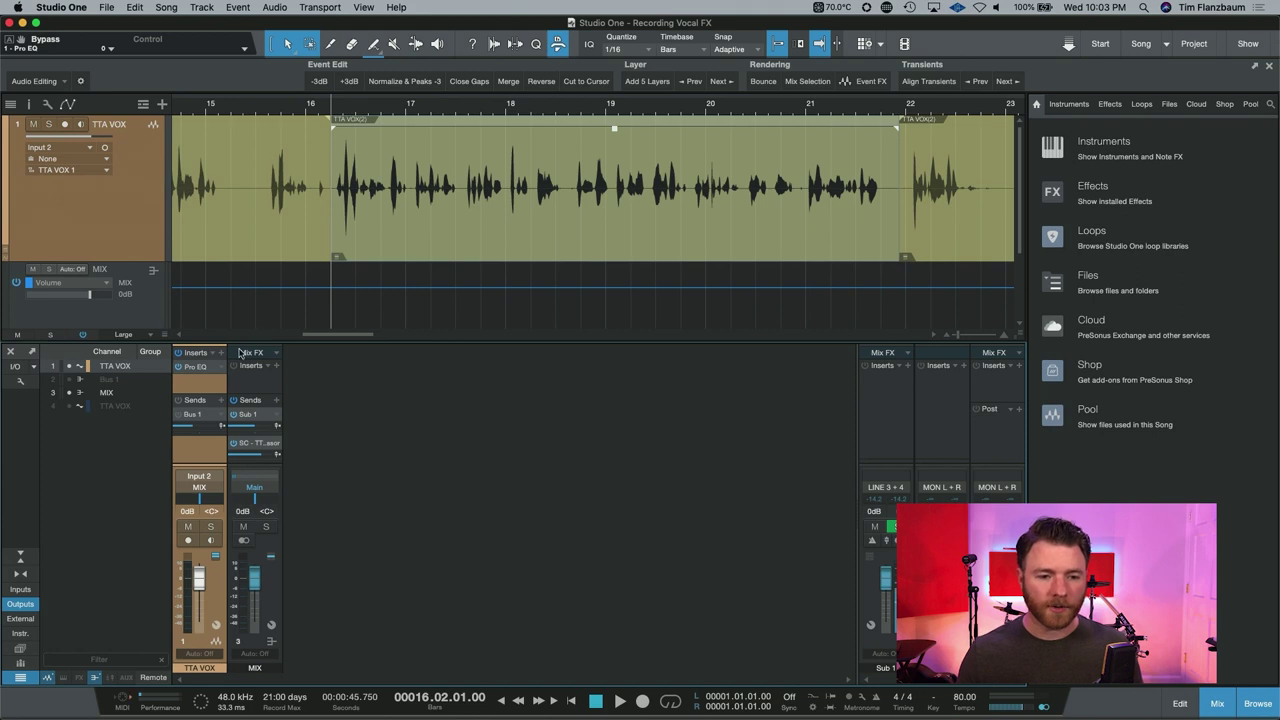
click(221, 352)
text(comp)
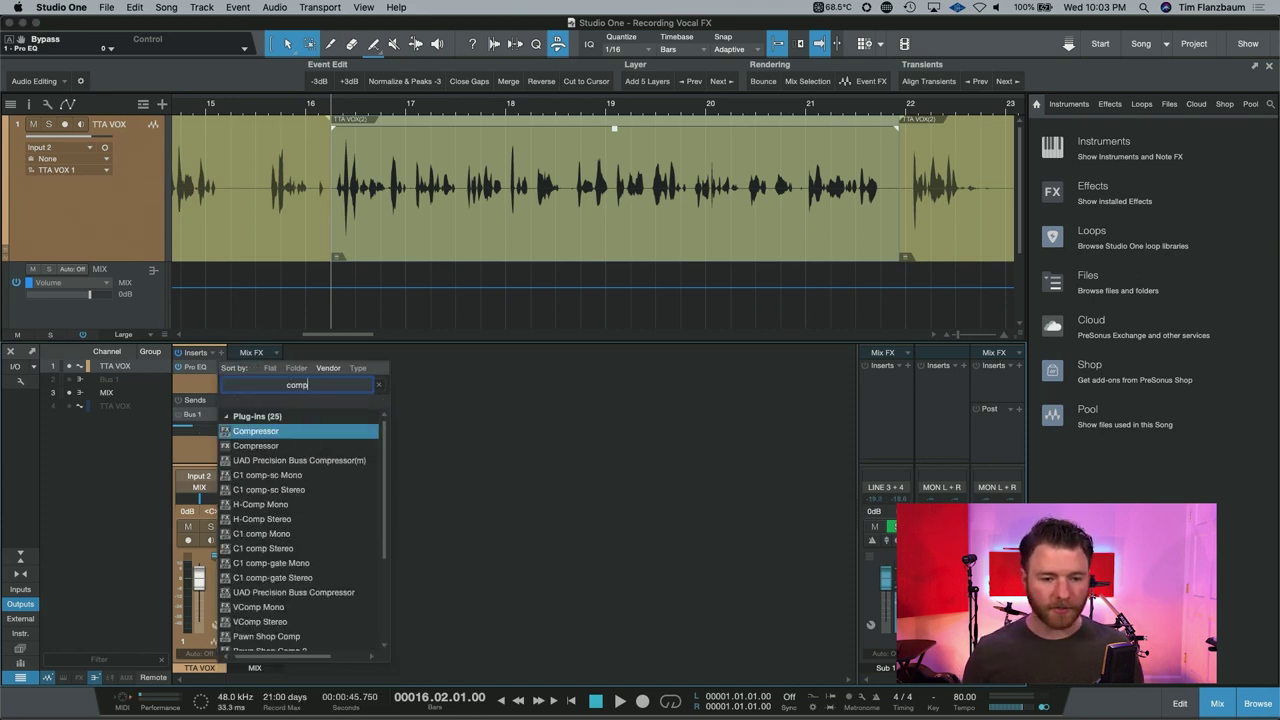
key(Return)
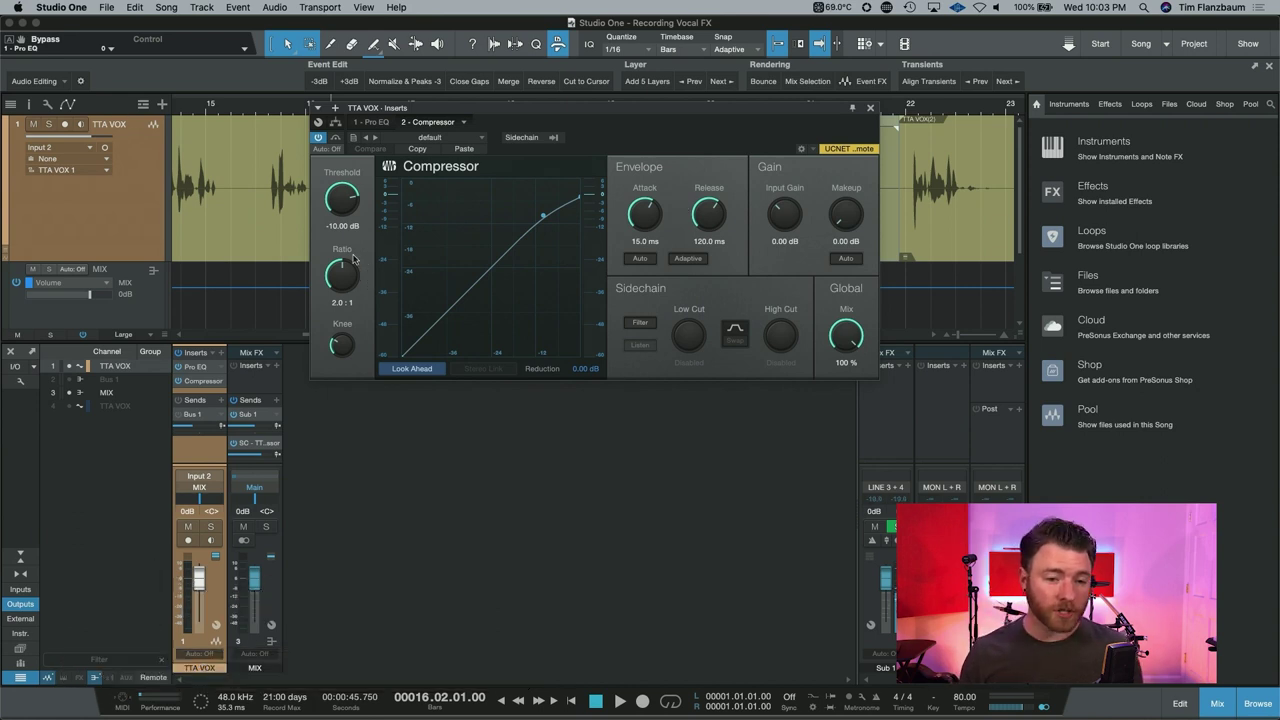
Set the compressor to 1.60 ms attack, 103.1 ms release, -24.88 dB threshold and a slightly soft knee
drag(642, 222, 638, 228)
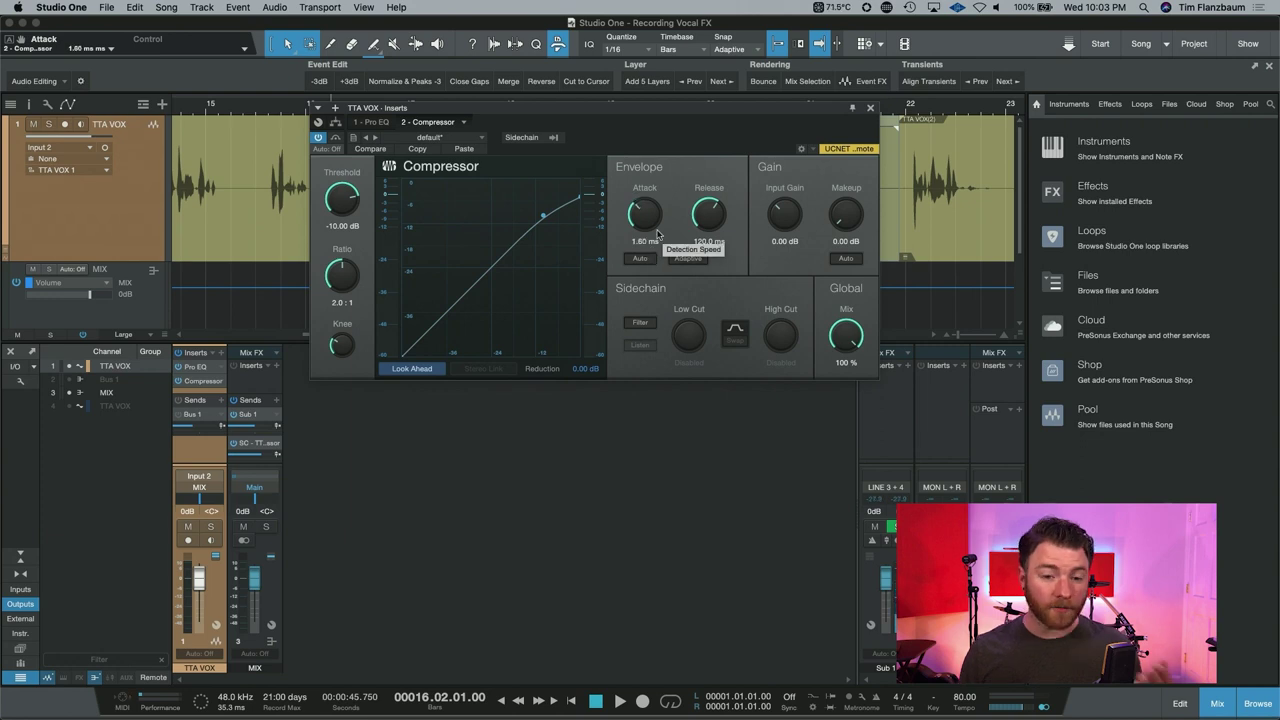
scroll(665, 230, down, 2)
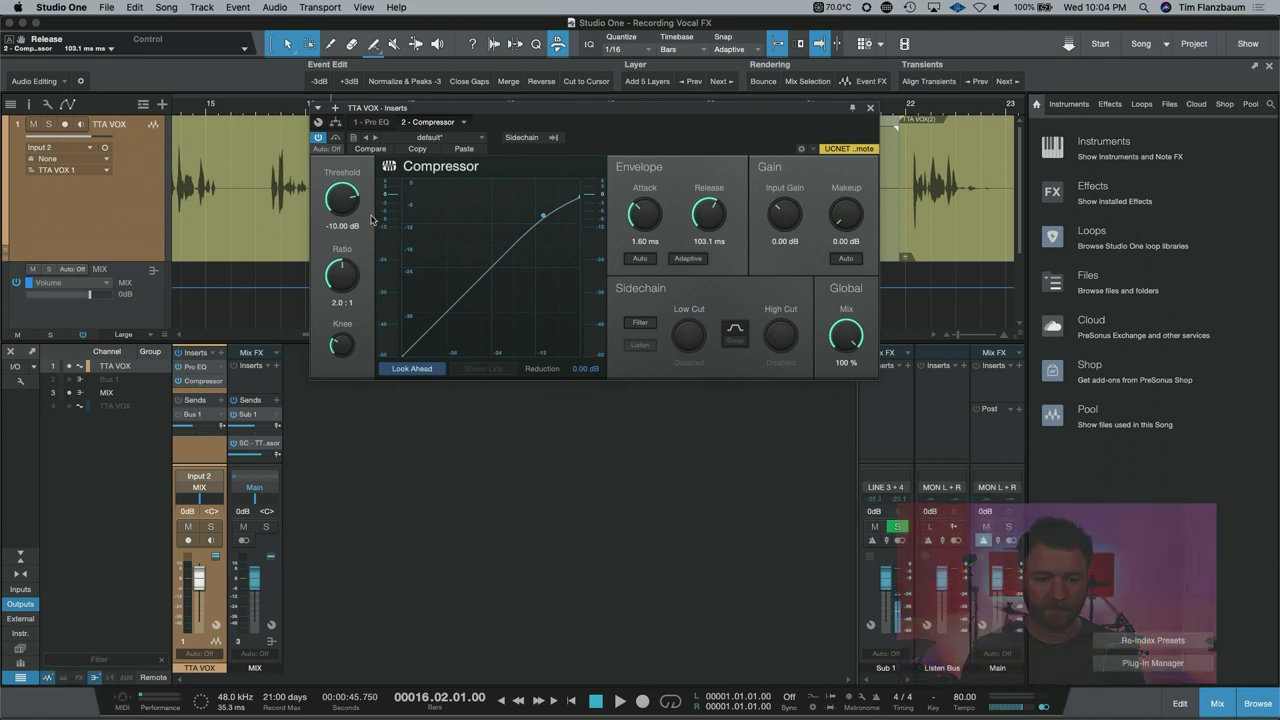
key(space)
drag(340, 201, 341, 223)
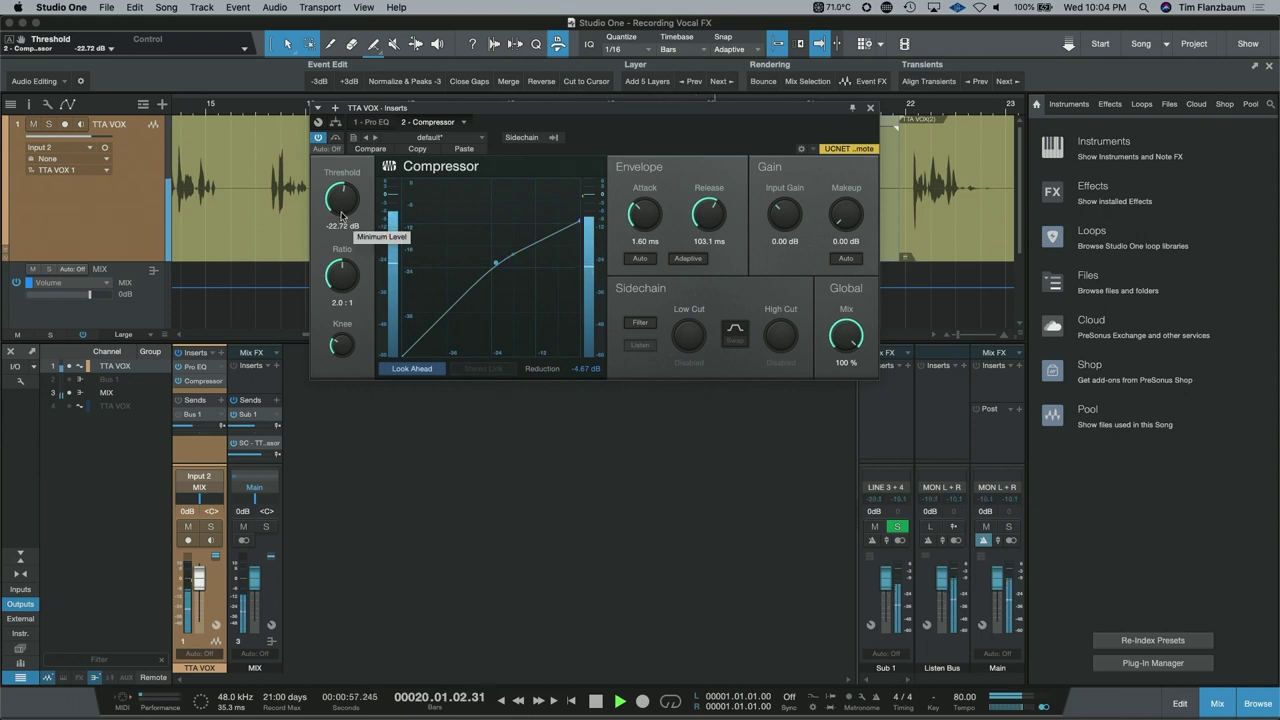
key(space)
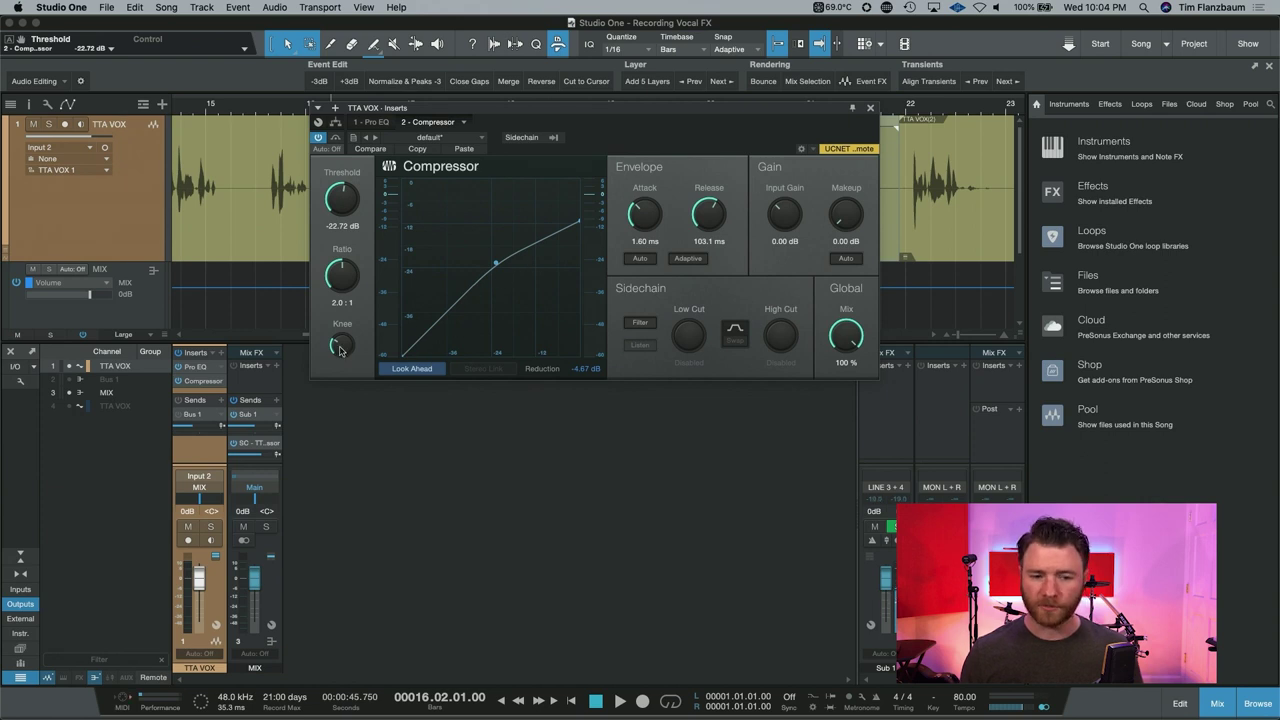
drag(338, 346, 339, 402)
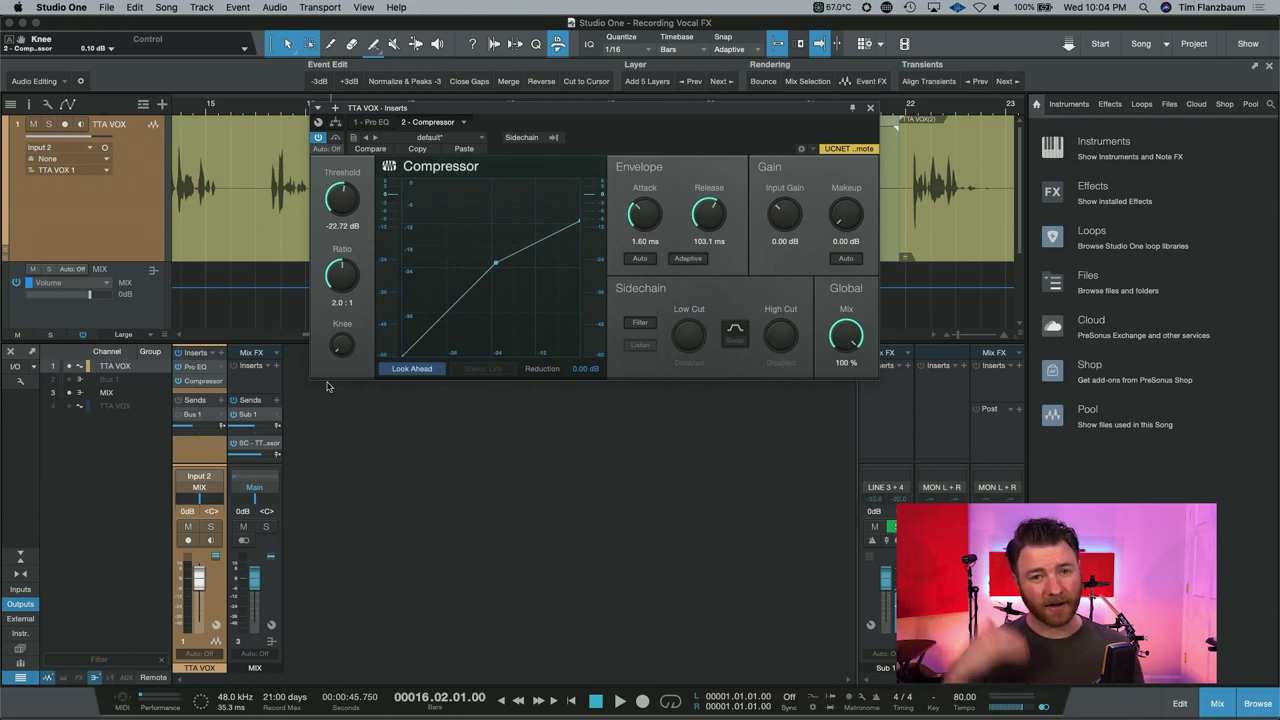
drag(336, 350, 347, 318)
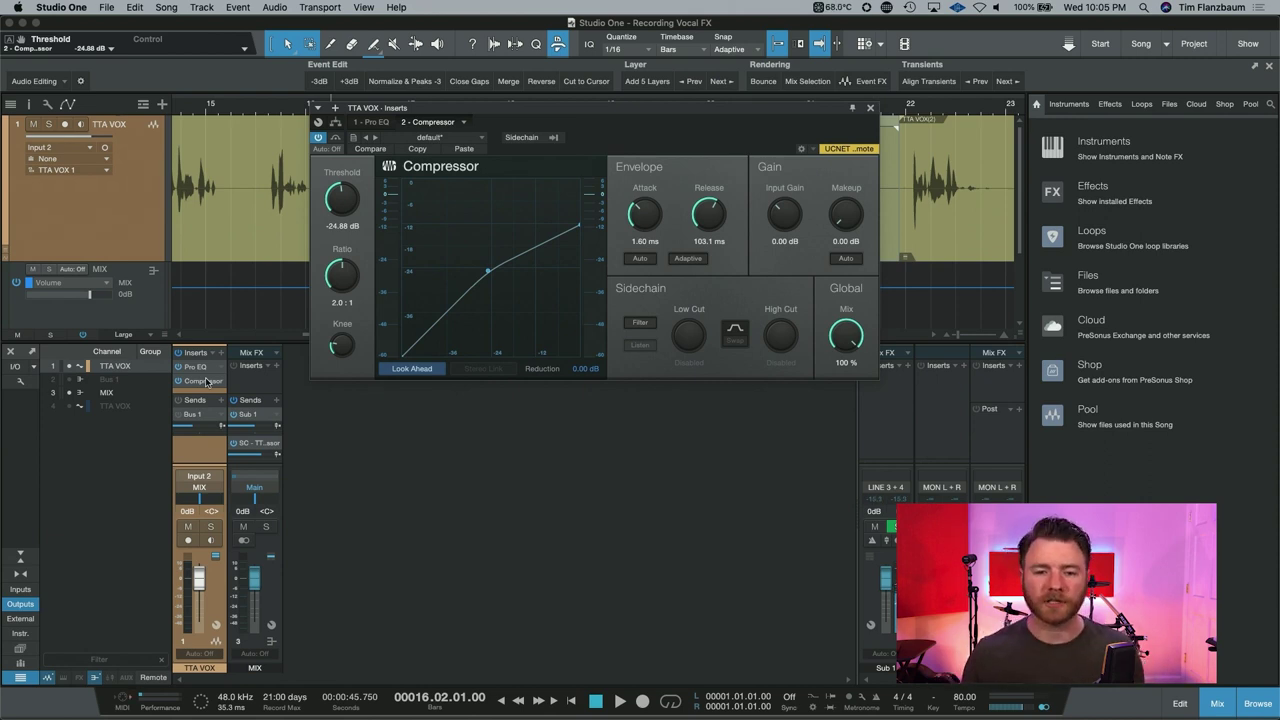
Close the Compressor and insert Pro EQ² in the vocal's third insert slot
click(870, 109)
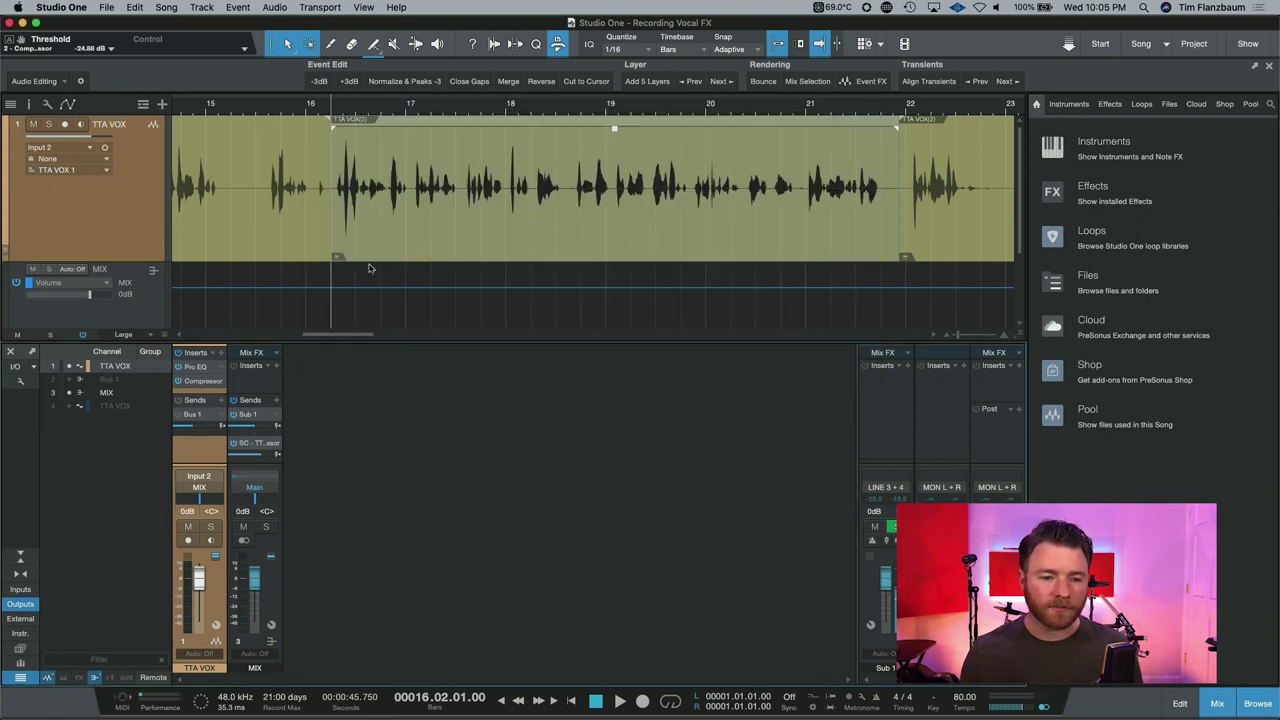
click(221, 354)
text(pro eq)
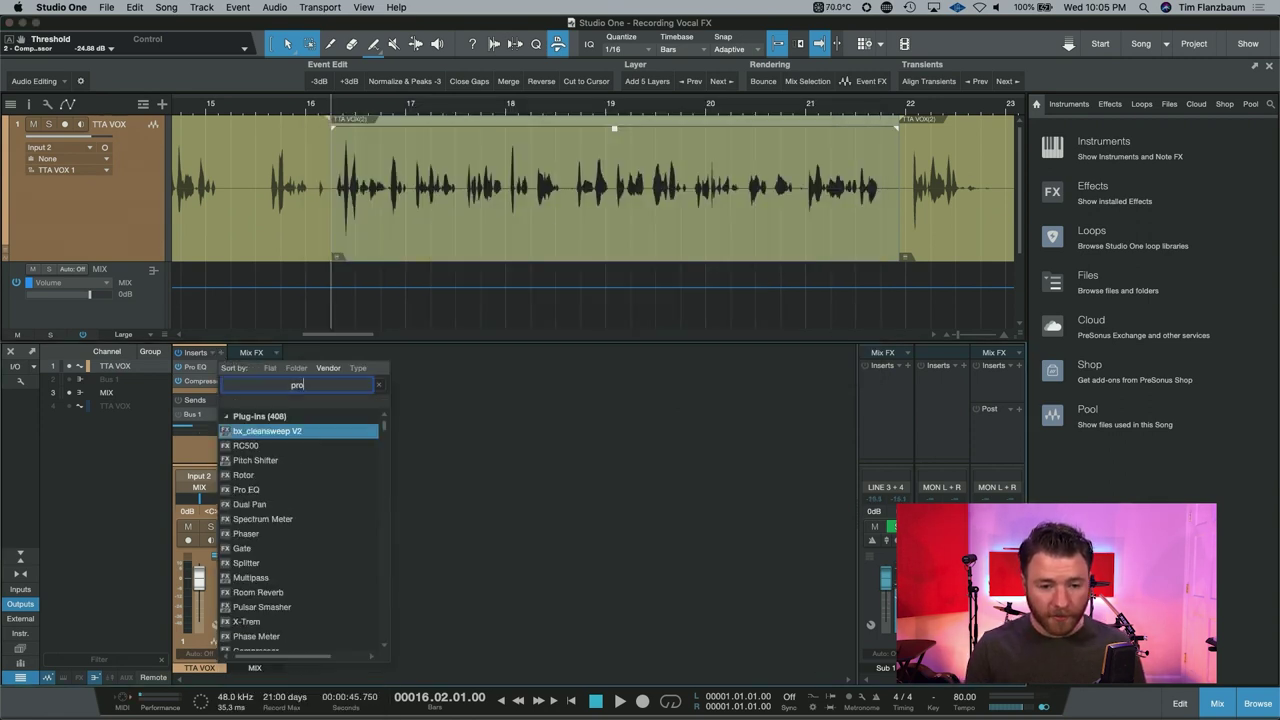
key(Return)
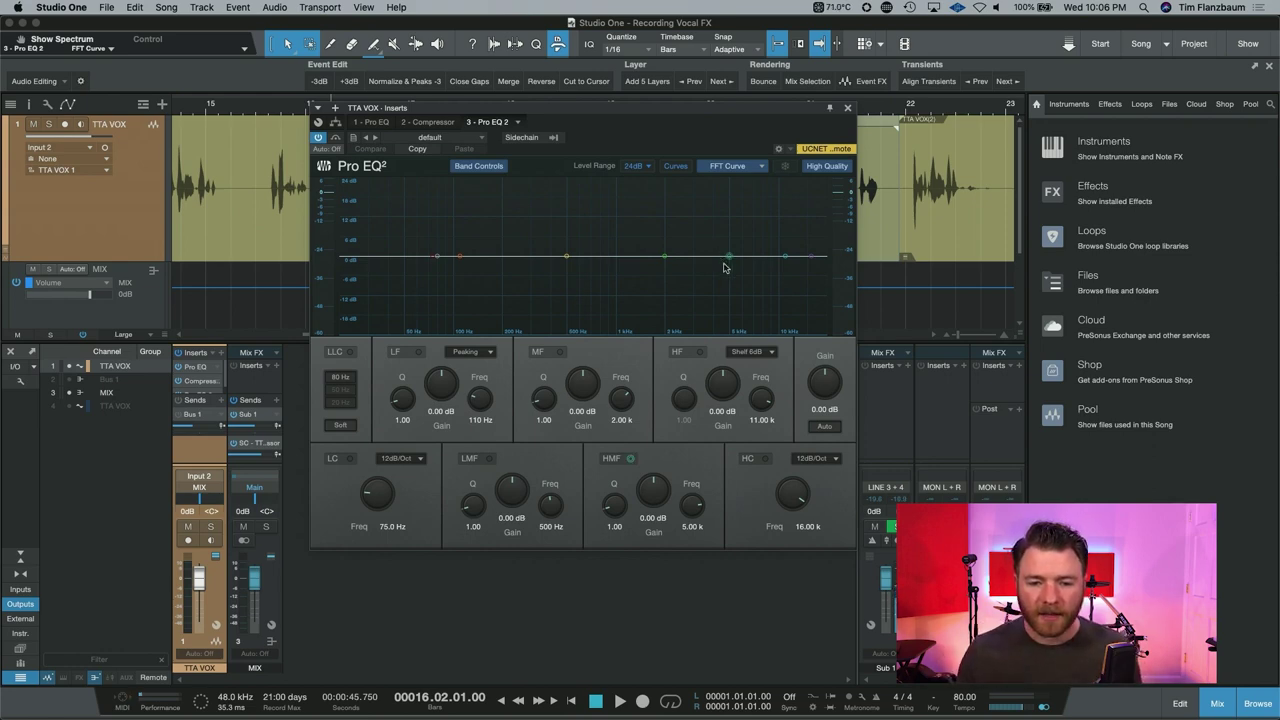
Boost the HMF band about +5 dB near 4.8 kHz with a wide Q of 0.40
drag(730, 258, 716, 240)
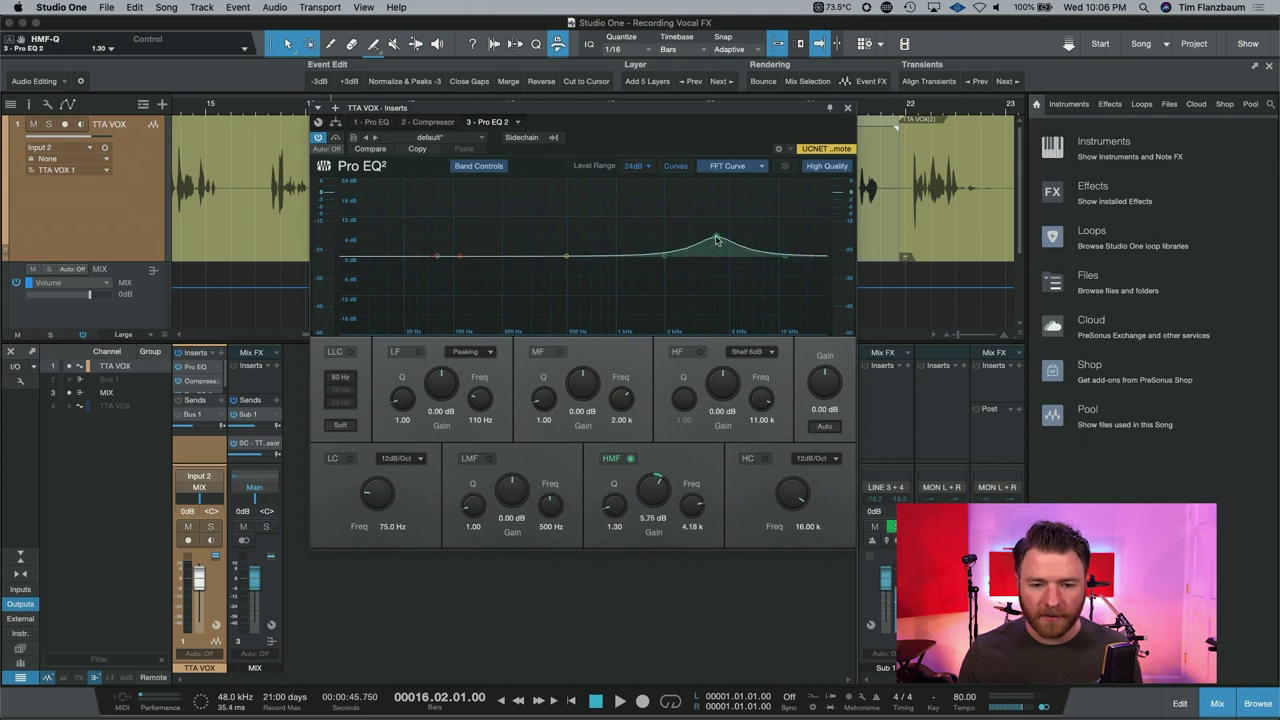
scroll(716, 240, down, 3)
scroll(716, 240, up, 2)
scroll(716, 240, down, 2)
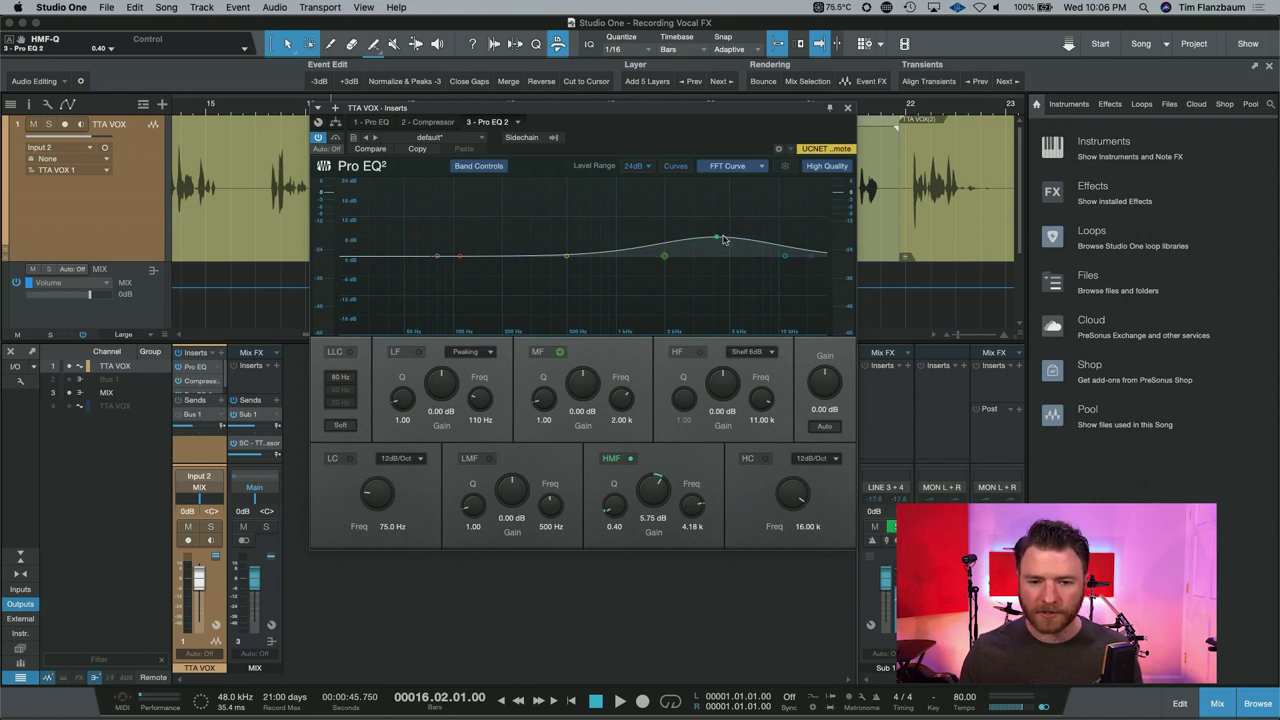
mouse_move(716, 238)
mouse_down()
mouse_move(717, 258)
mouse_move(736, 240)
mouse_move(723, 238)
mouse_up()
Play the vocal and toggle Bypass to compare the presence boost with the dry sound
key(space)
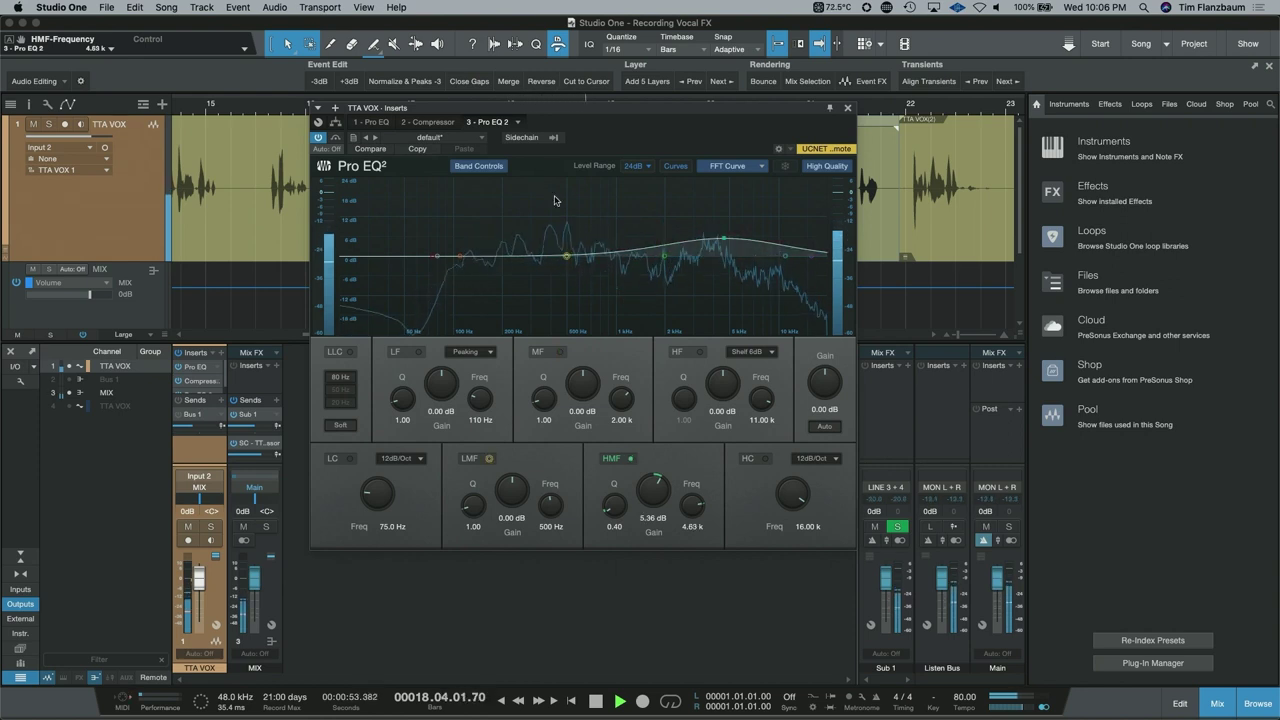
click(335, 138)
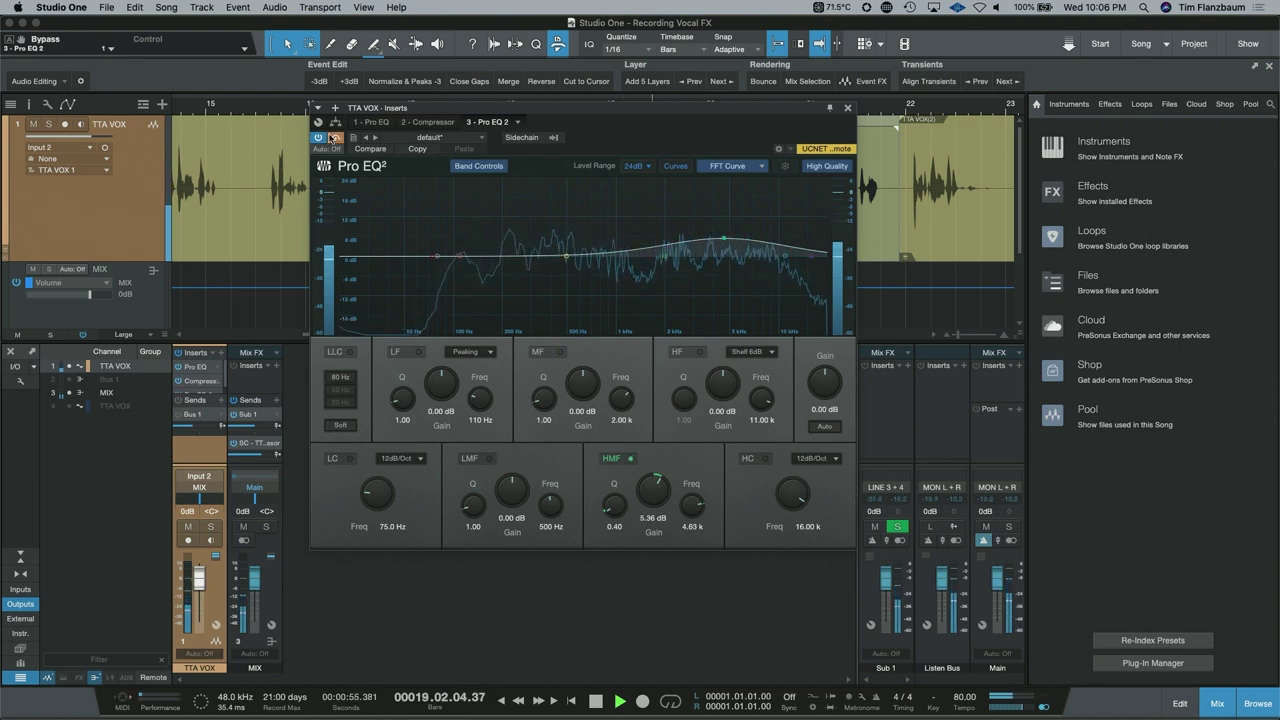
click(335, 138)
key(space)
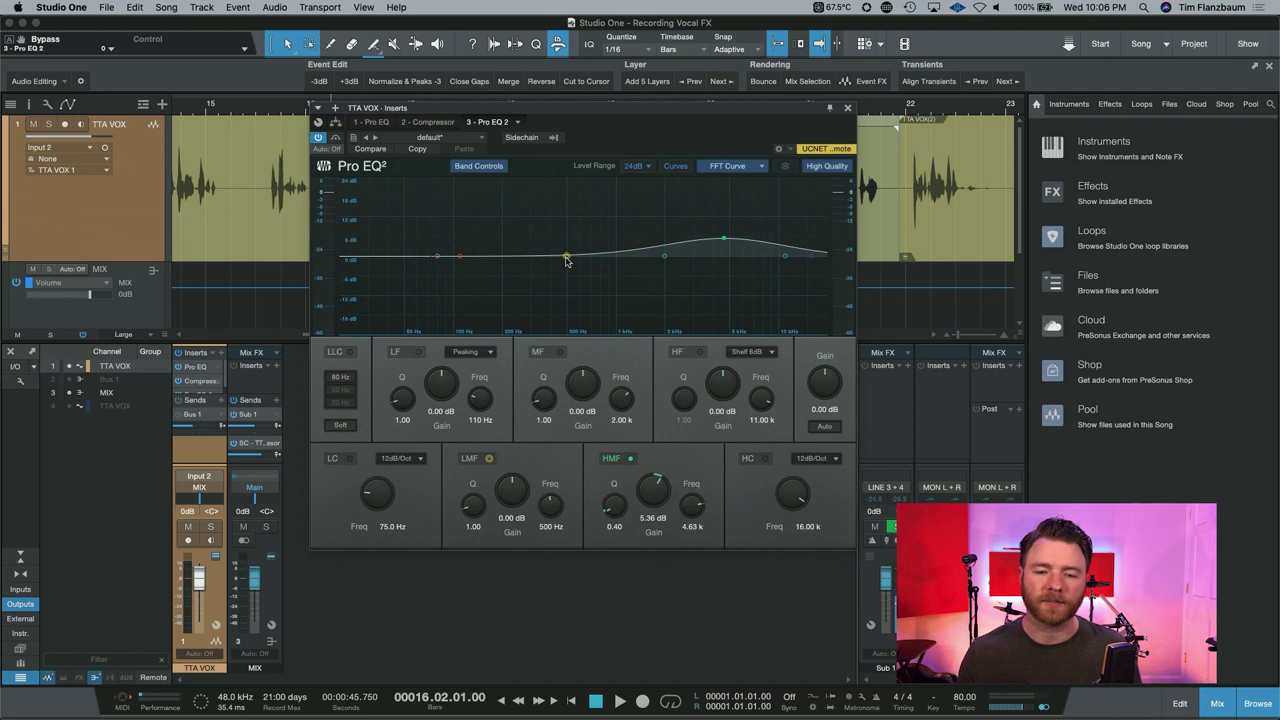
Drop LMF to -2.91 dB at 682 Hz, set HMF gain to 3.44 dB, and close Pro EQ²
drag(566, 258, 588, 265)
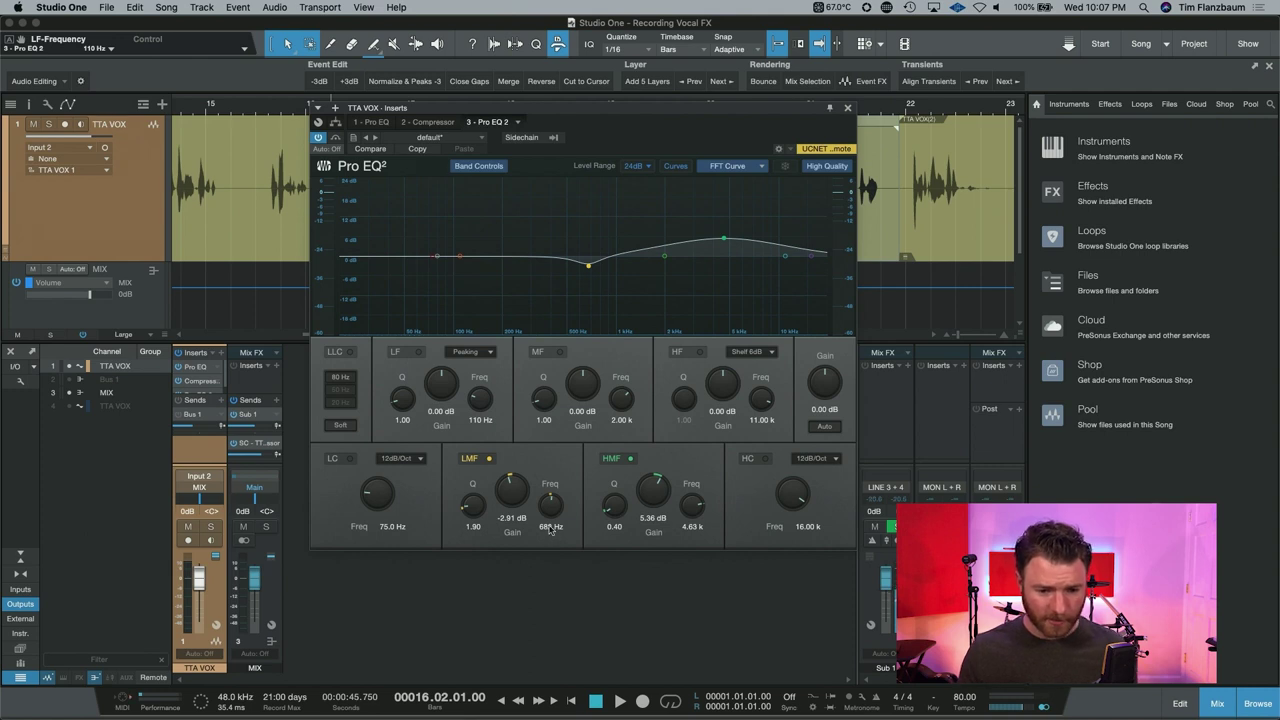
drag(657, 503, 655, 507)
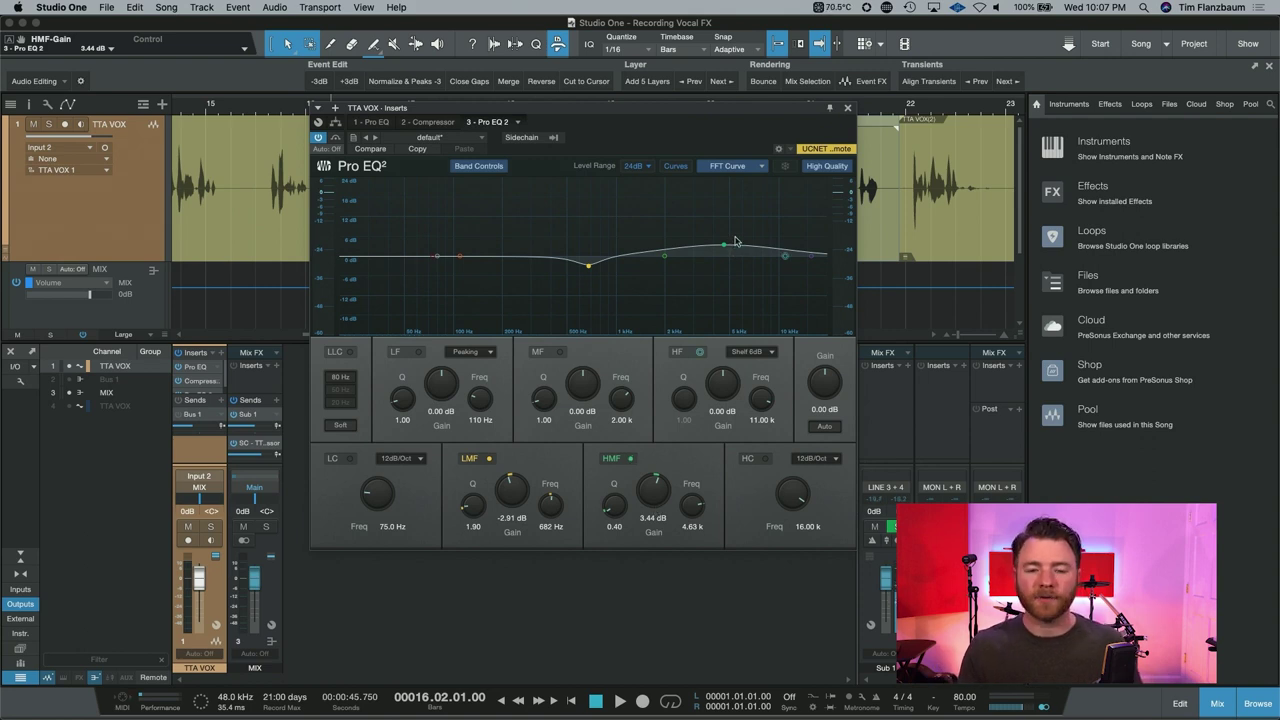
key(super+w)
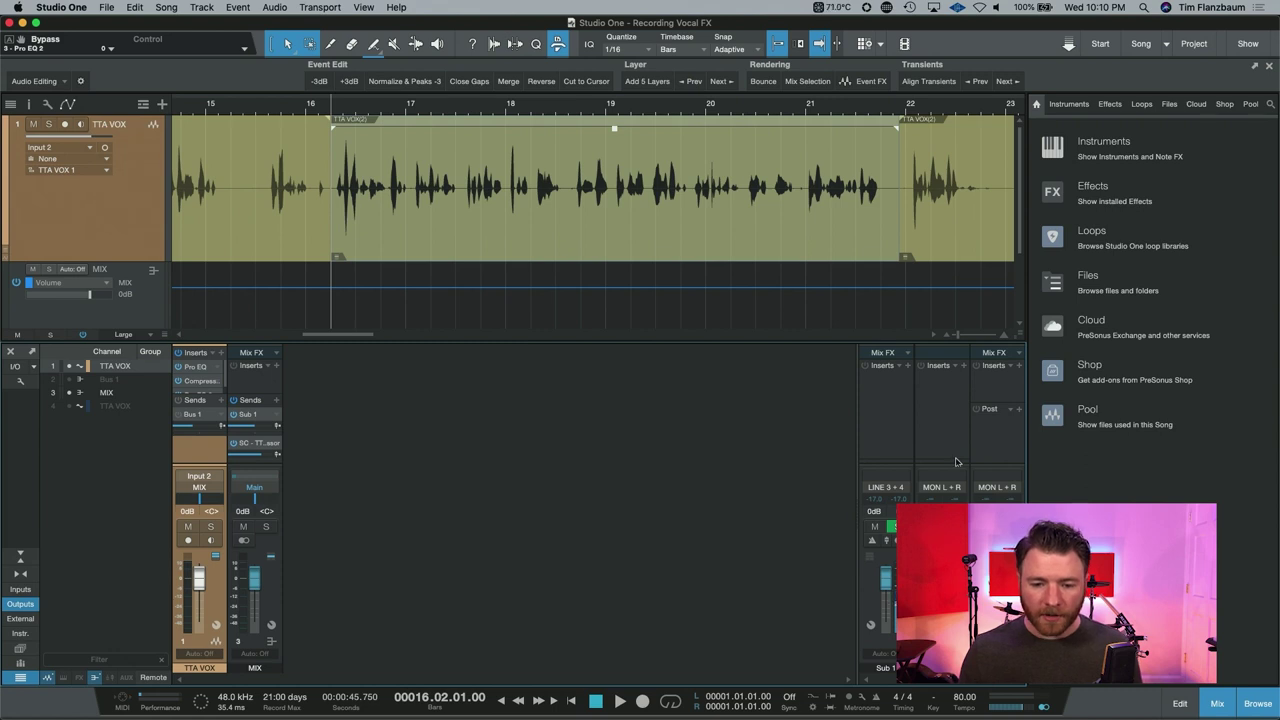
Insert a Level Meter on Main Post, set R128 in LUFS, and play to read -29.7 LUFS
click(1020, 411)
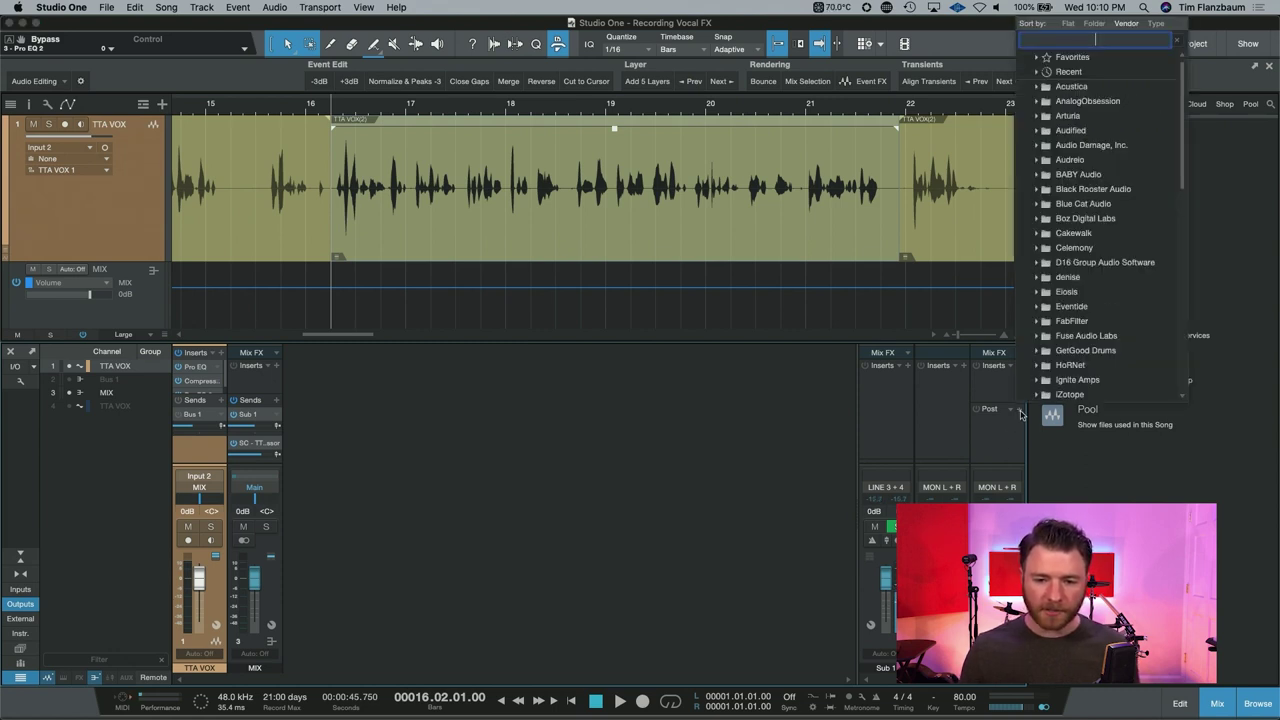
text(lev)
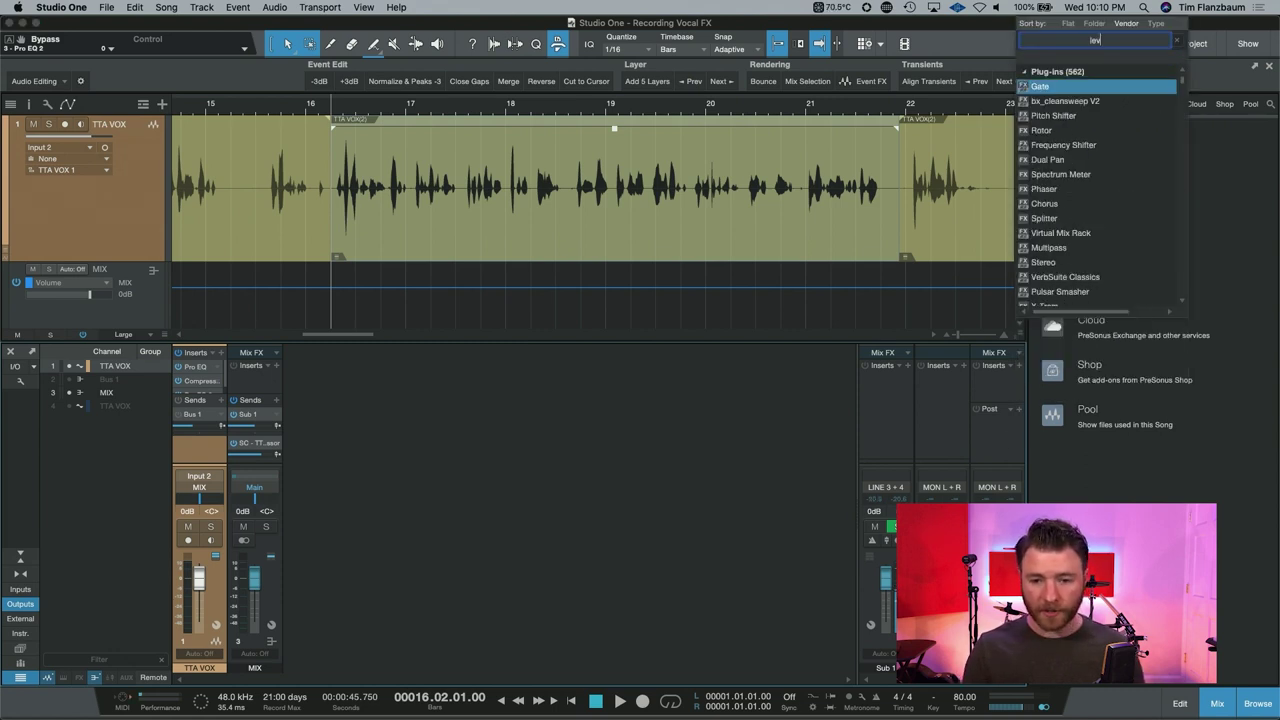
text(el)
key(Return)
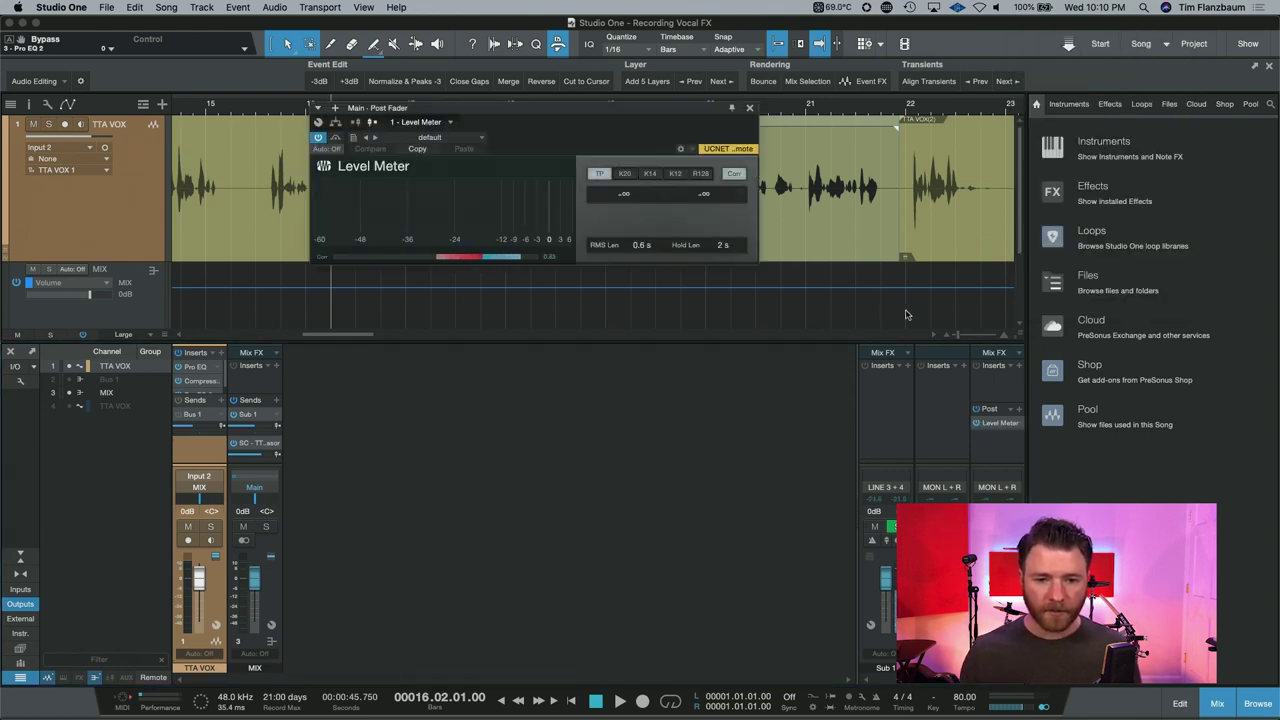
click(701, 174)
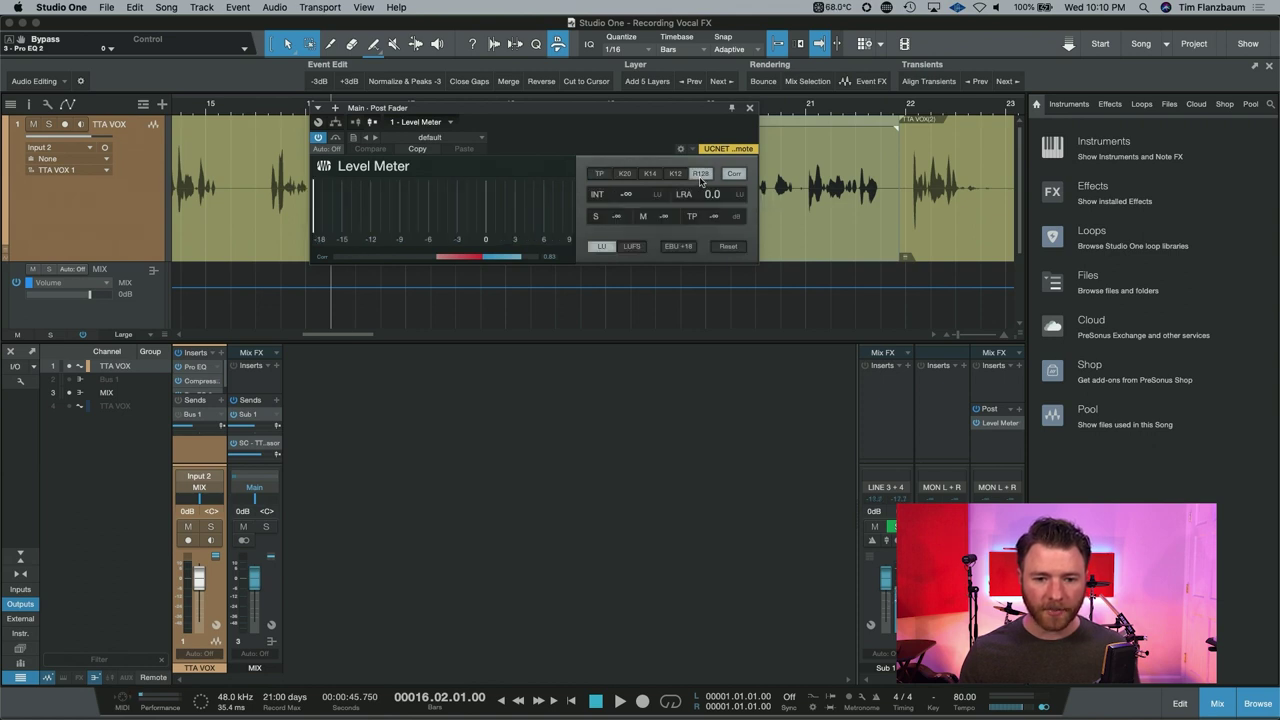
click(634, 246)
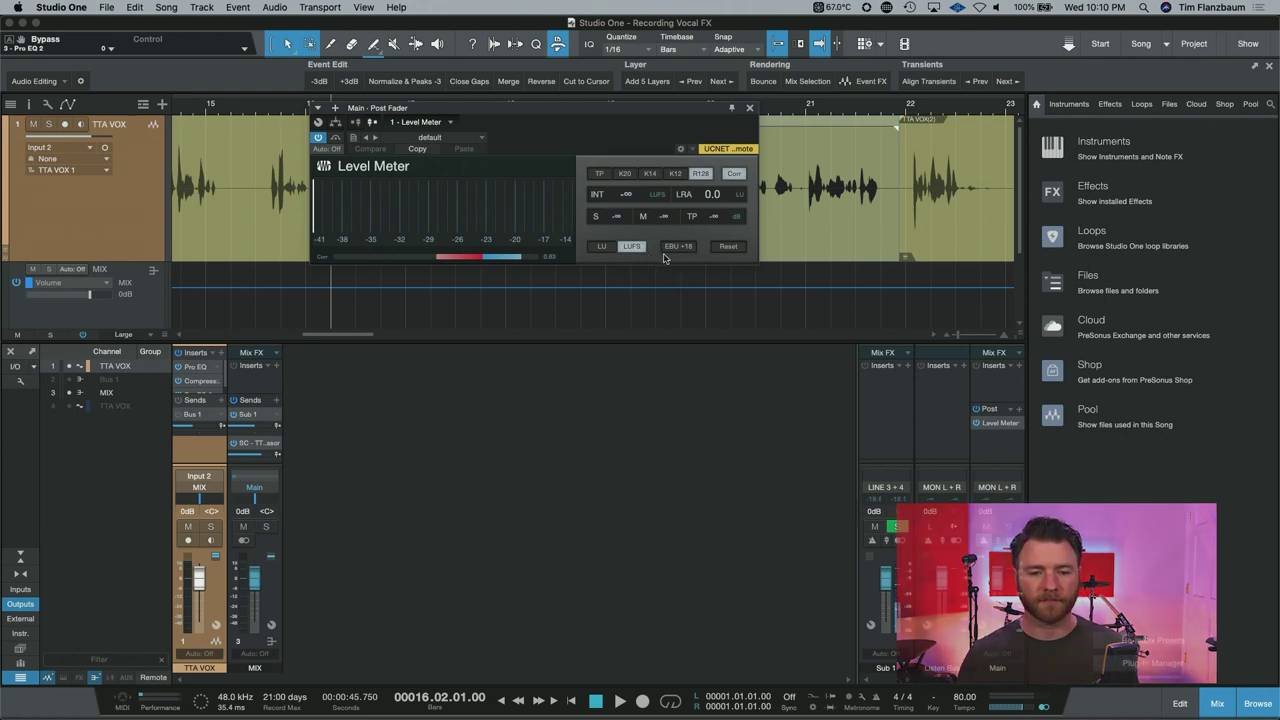
key(space)
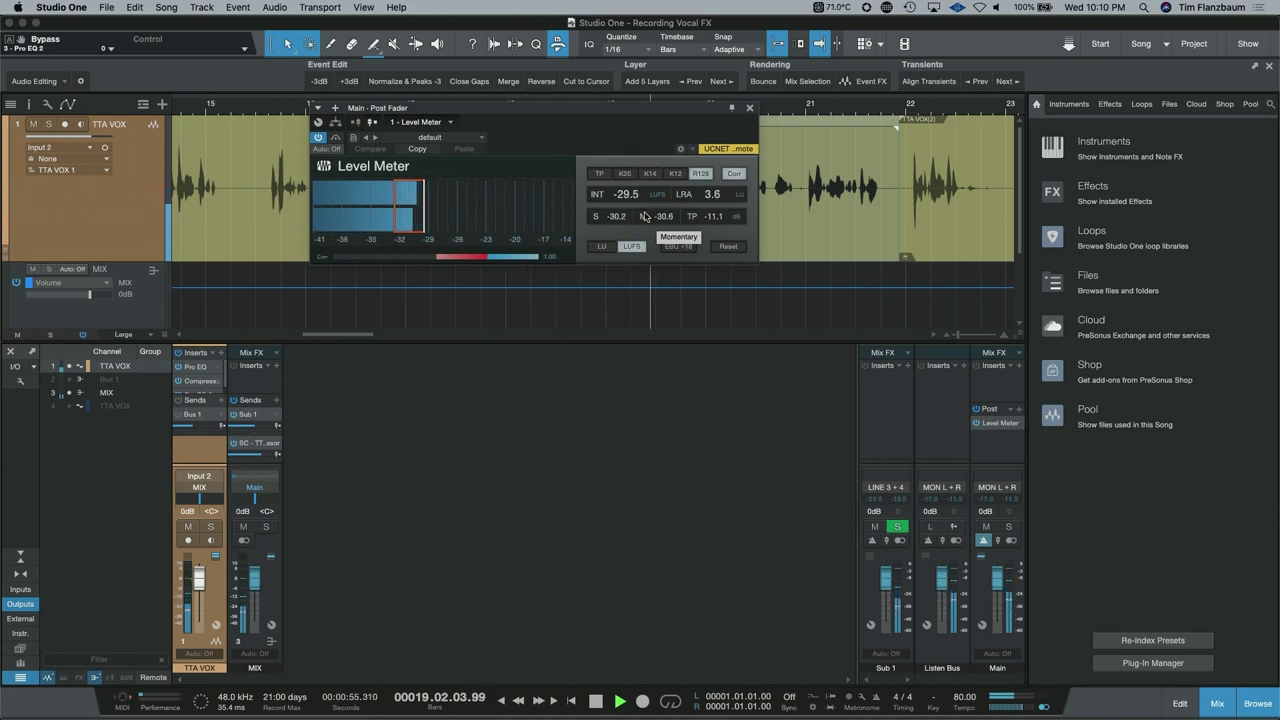
key(space)
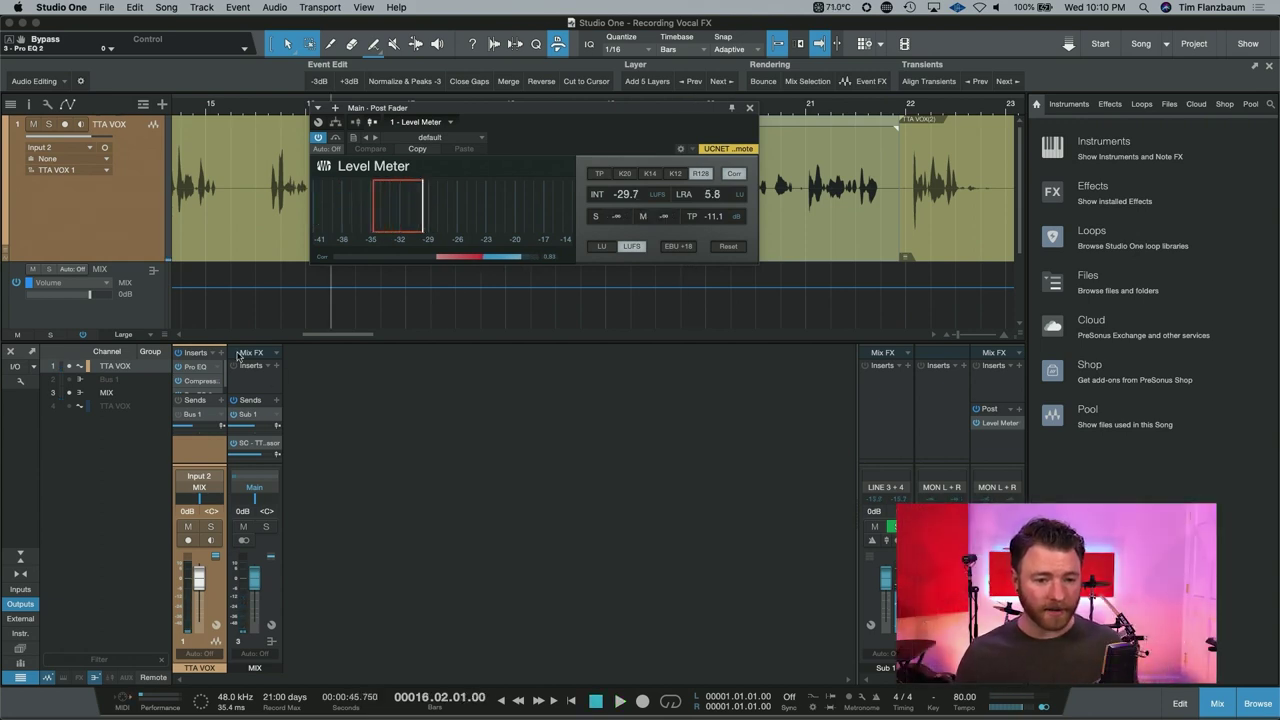
Insert Mixtool on TTA VOX and raise its gain to 8.00 dB during playback
click(222, 356)
text(mix)
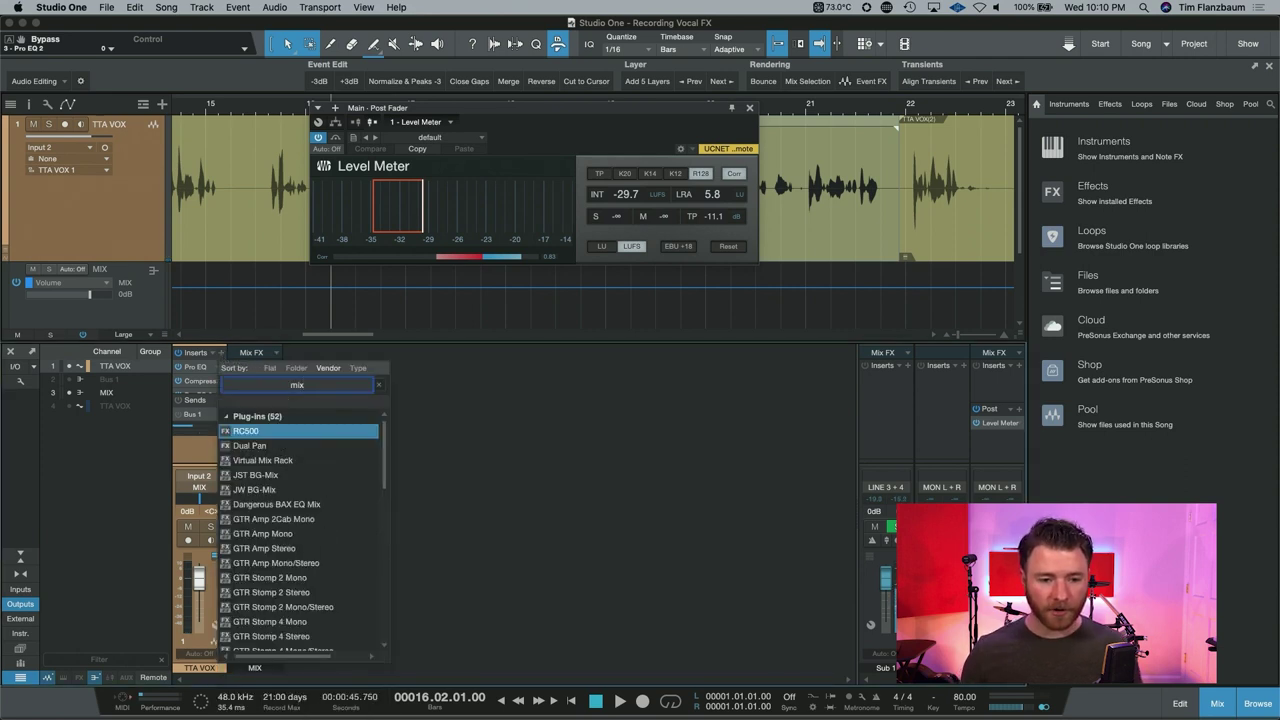
text(tool)
key(Return)
key(space)
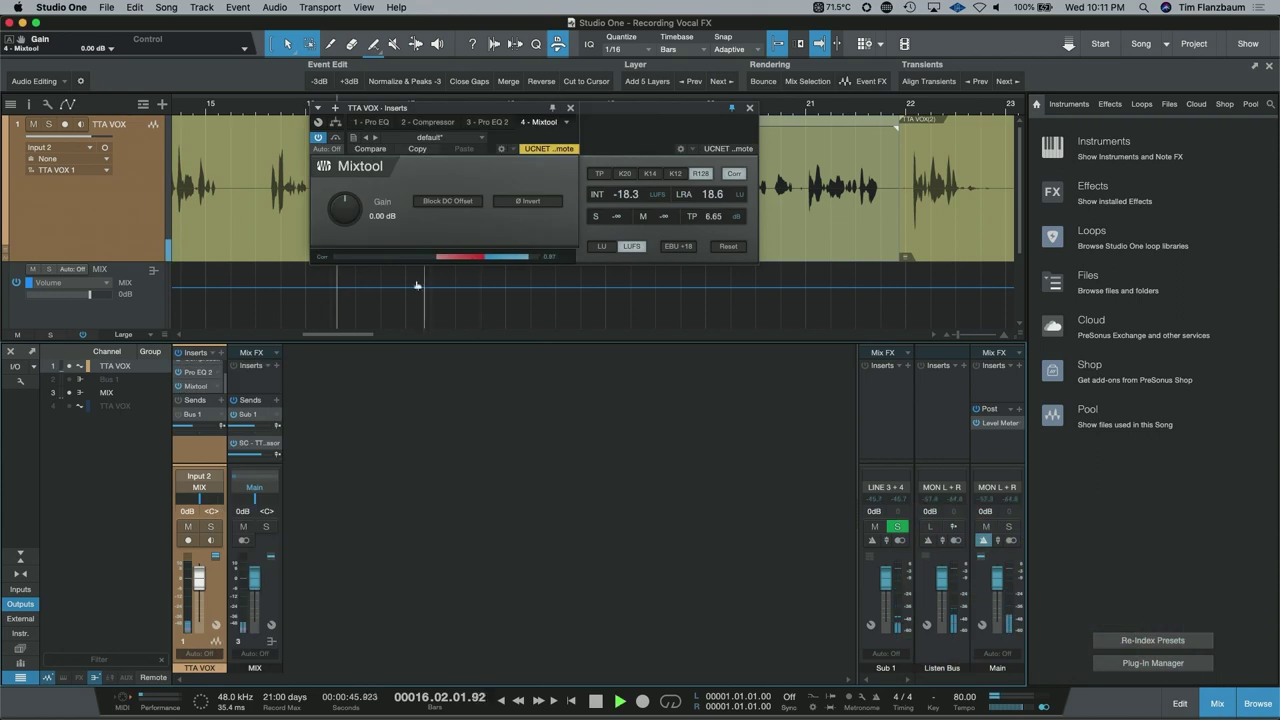
drag(350, 214, 351, 199)
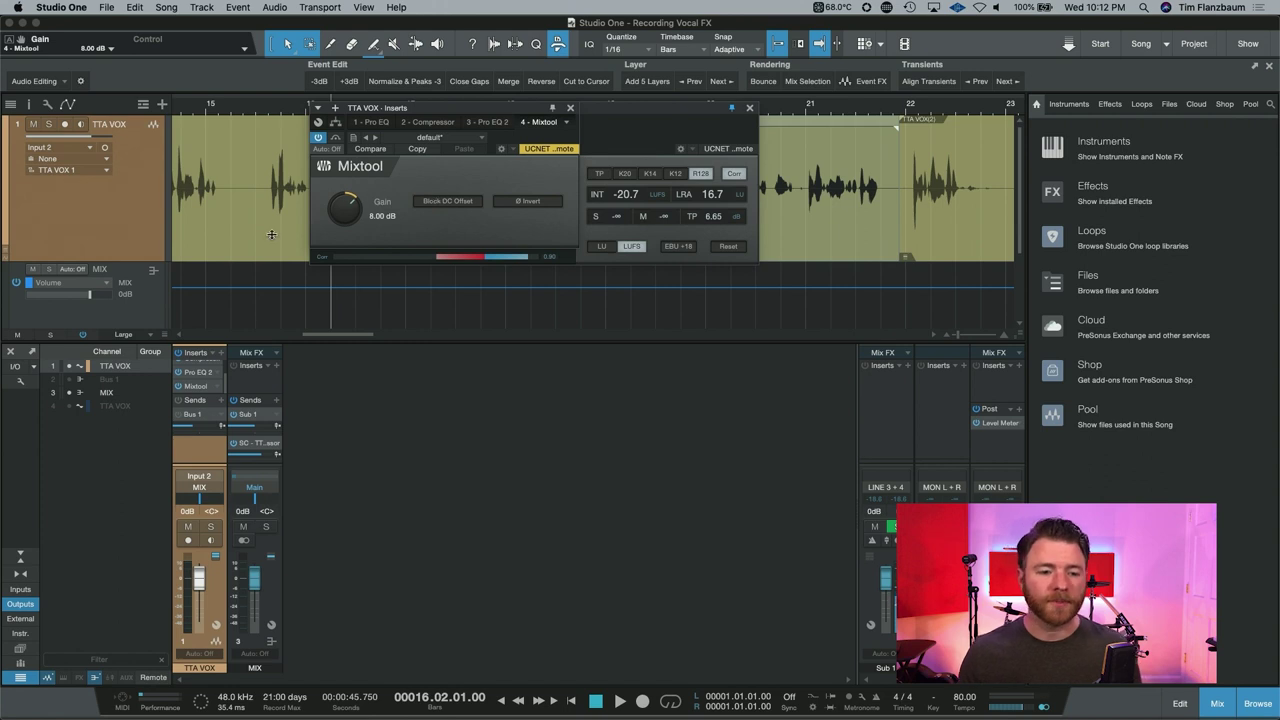
Insert Limiter² on the vocal track, after the Mixtool
click(222, 353)
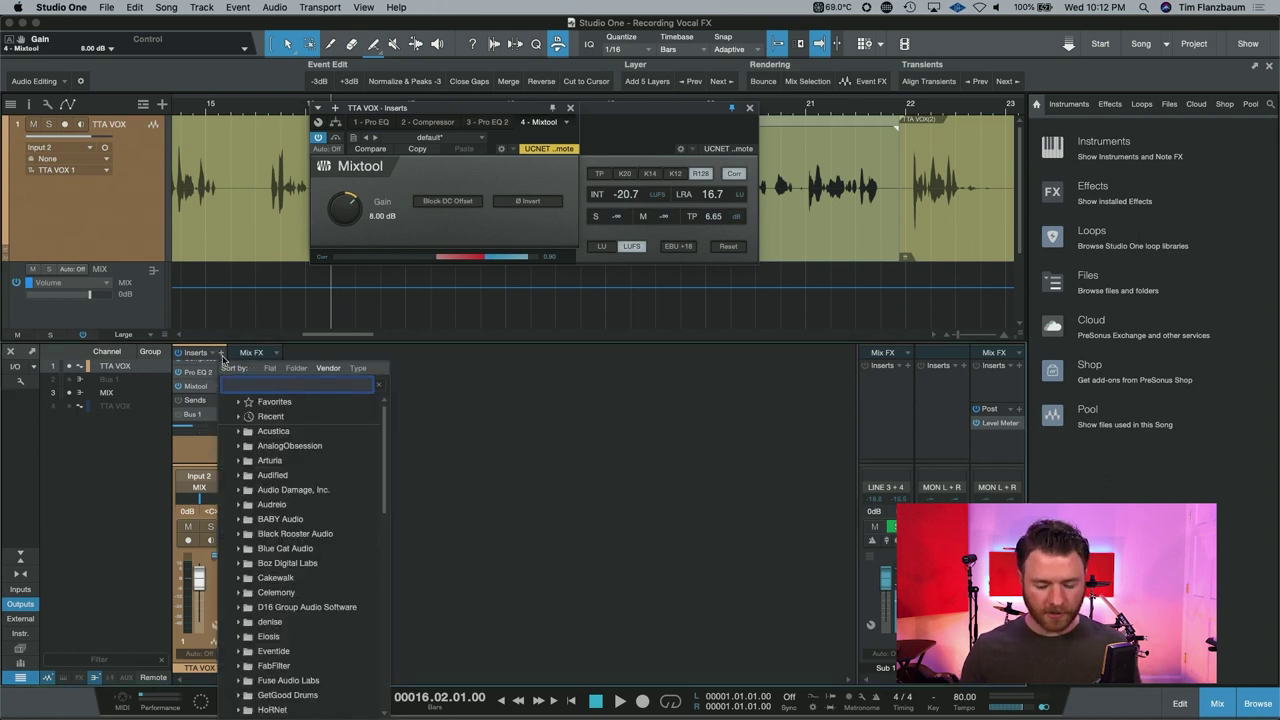
text(lim)
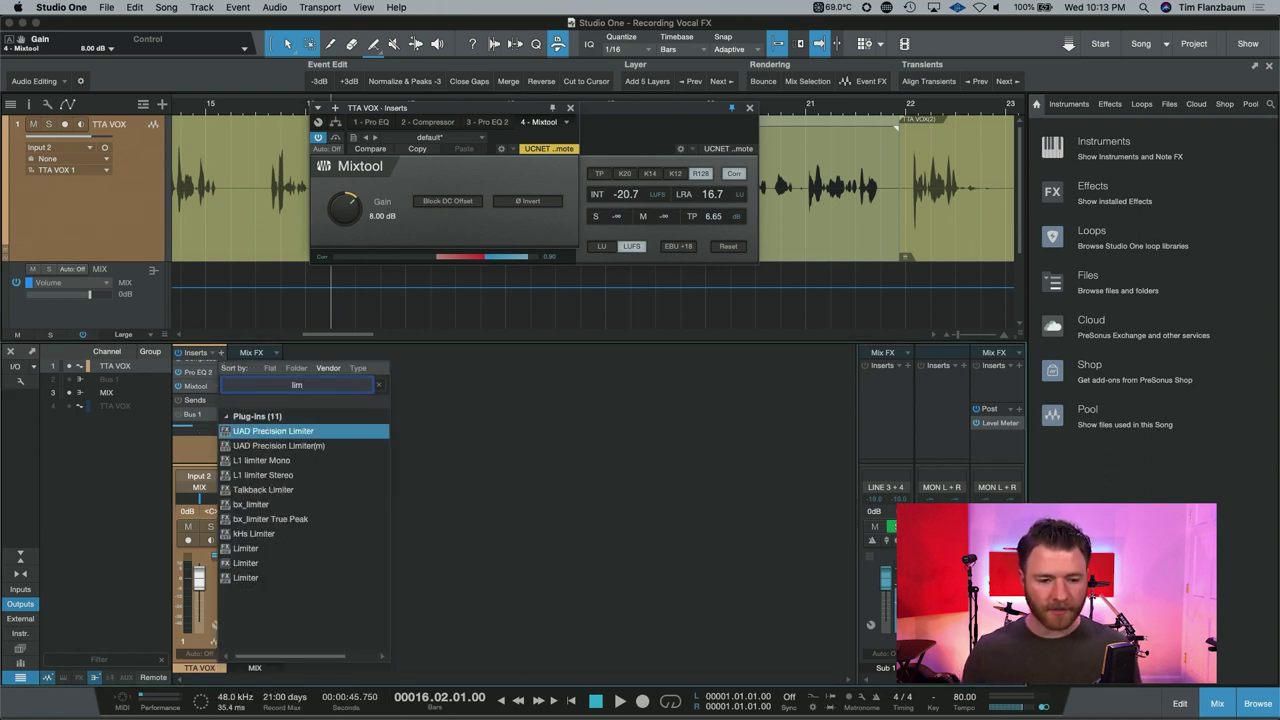
click(266, 563)
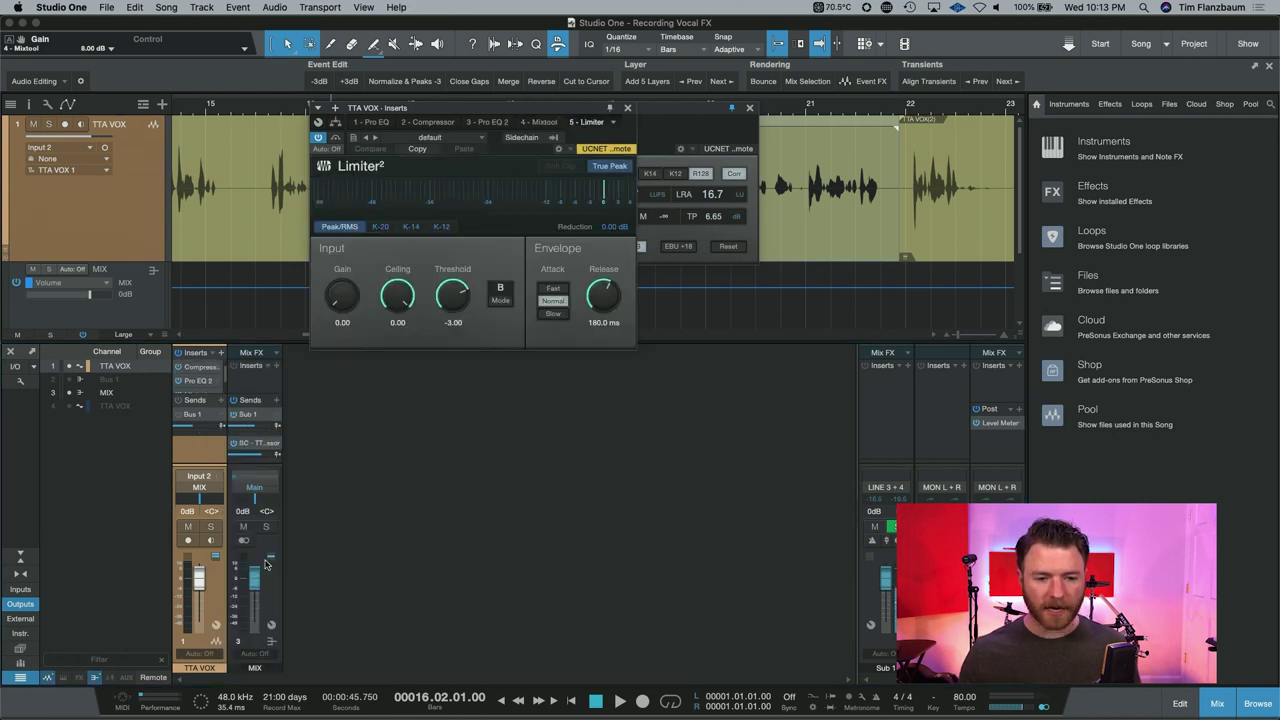
Set the Limiter² ceiling and threshold to -1 dB
click(397, 322)
text(-1)
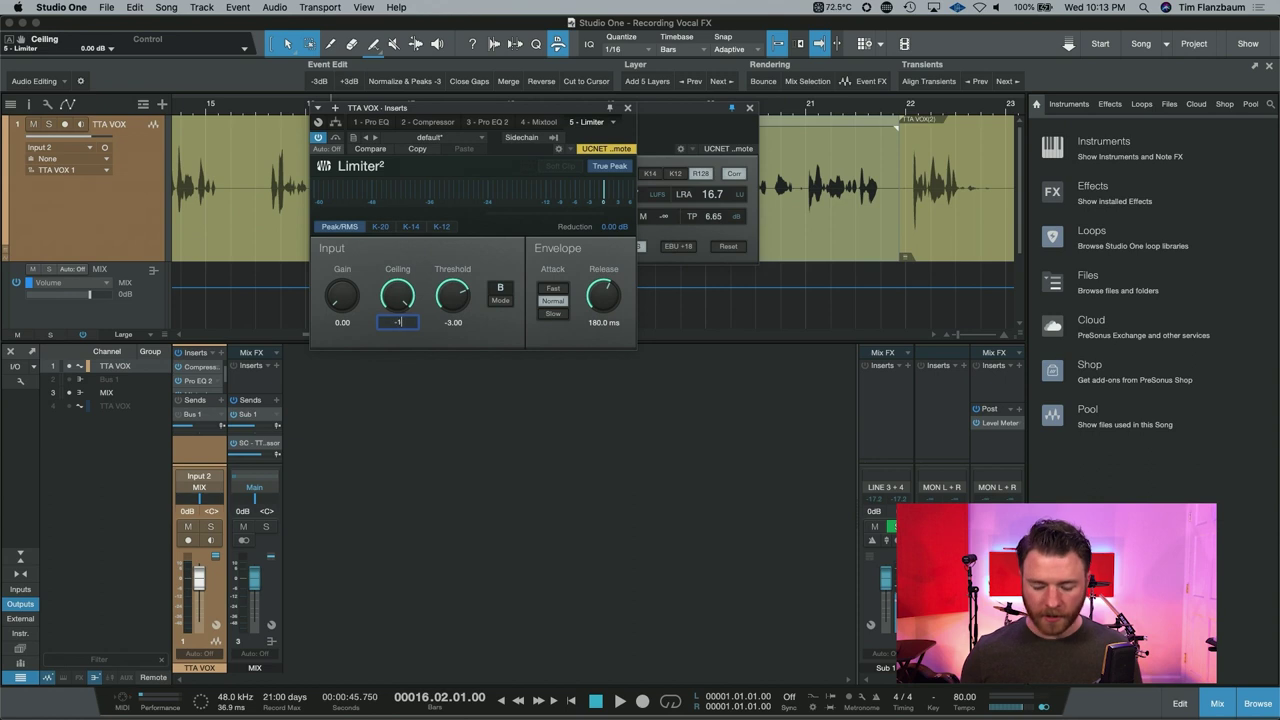
key(Return)
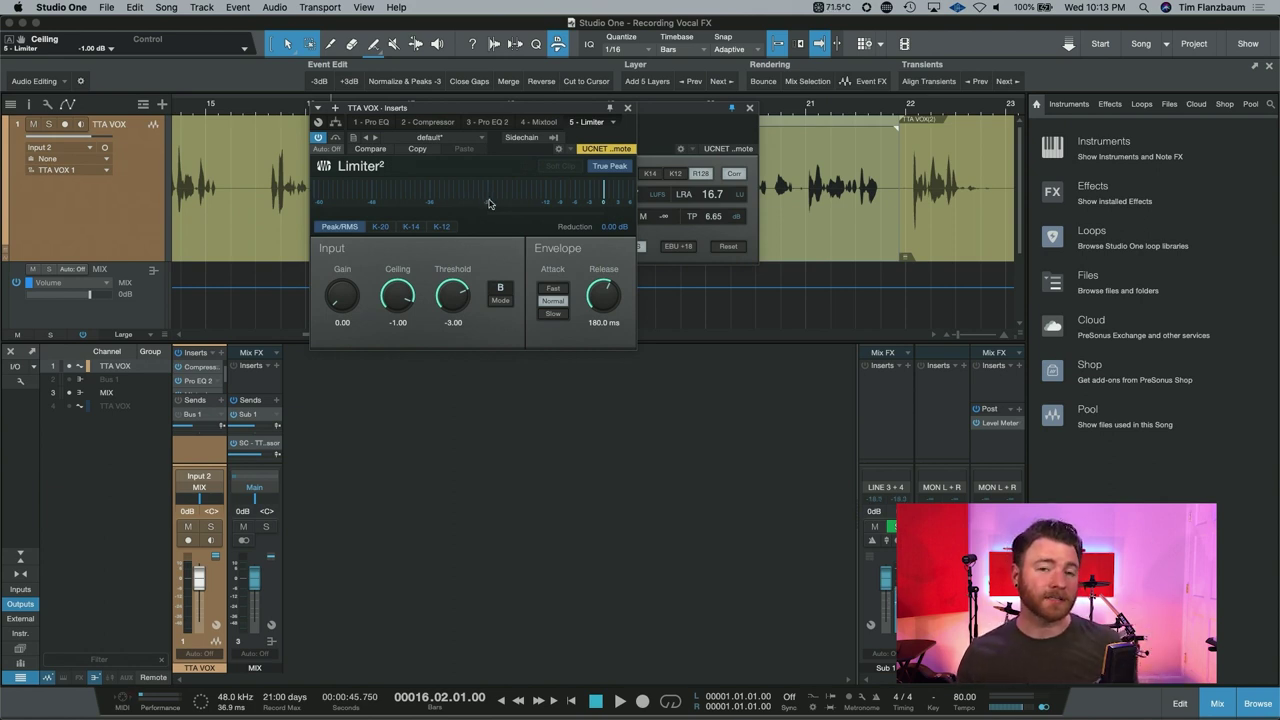
drag(452, 294, 500, 259)
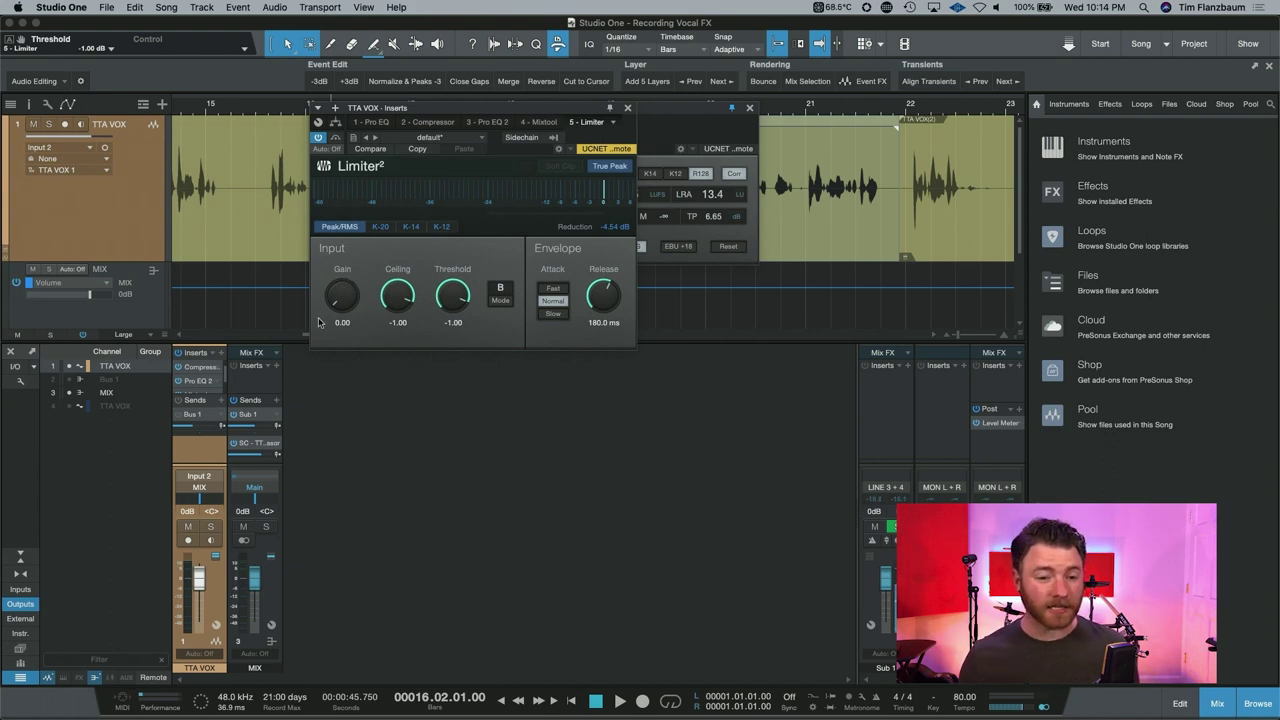
Bypass the Mixtool and return to the Limiter² editor
click(543, 122)
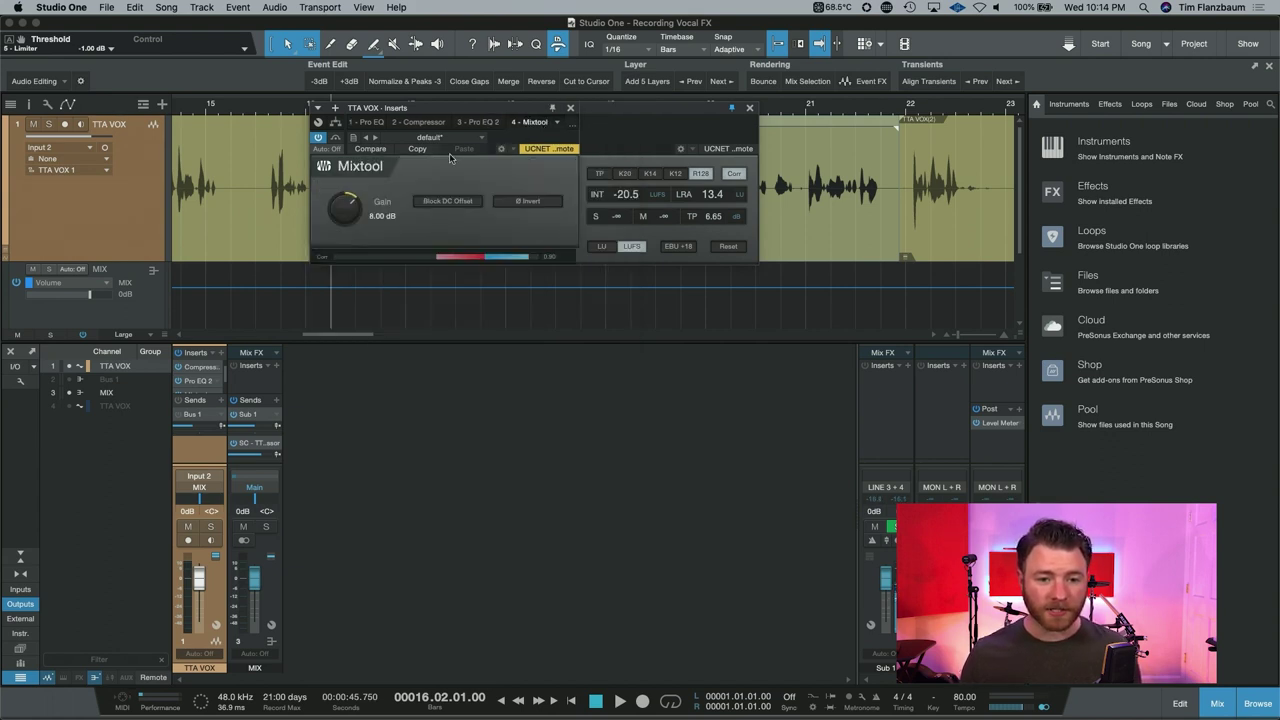
click(337, 141)
click(557, 122)
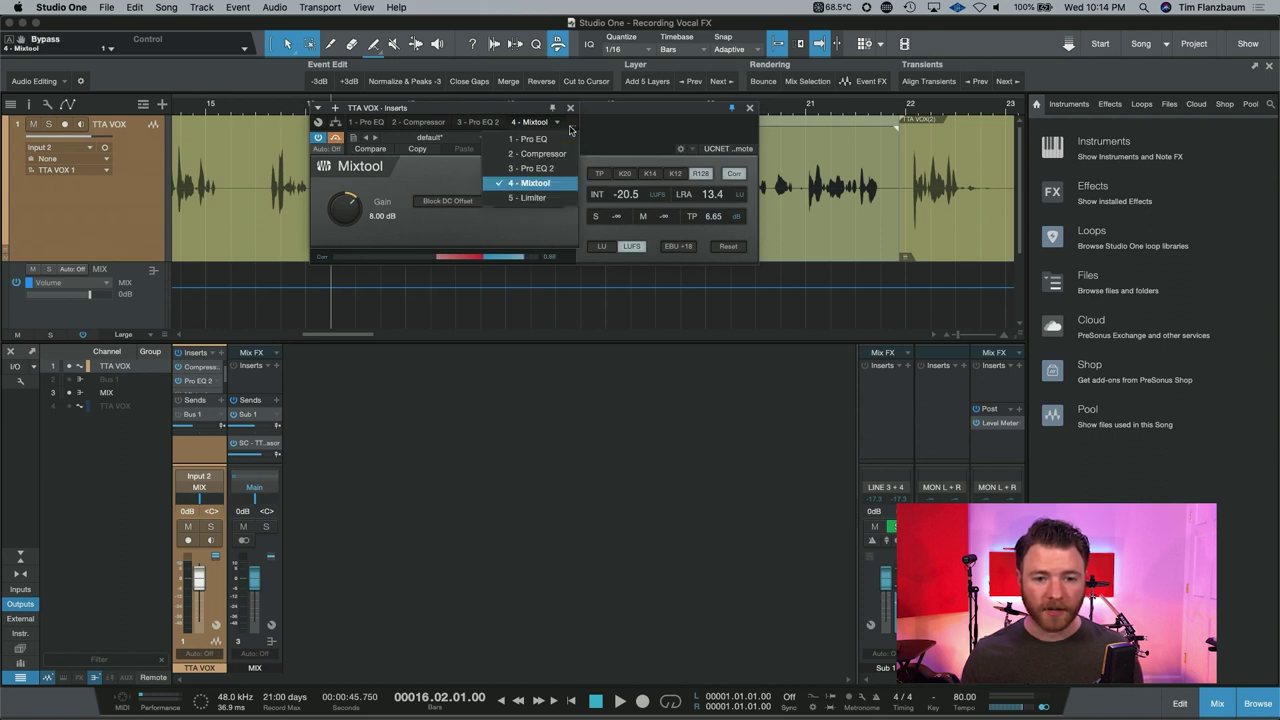
click(542, 198)
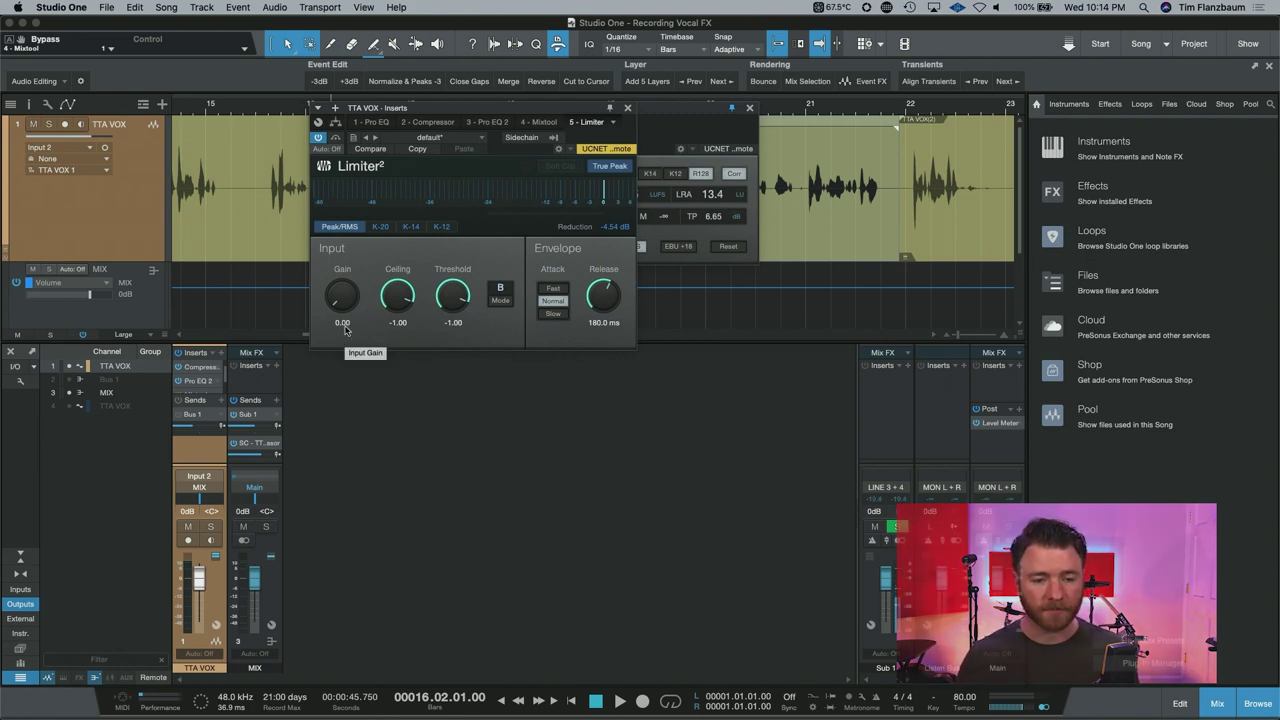
While playing back, raise the Limiter² input gain to about 8.46 dB
key(space)
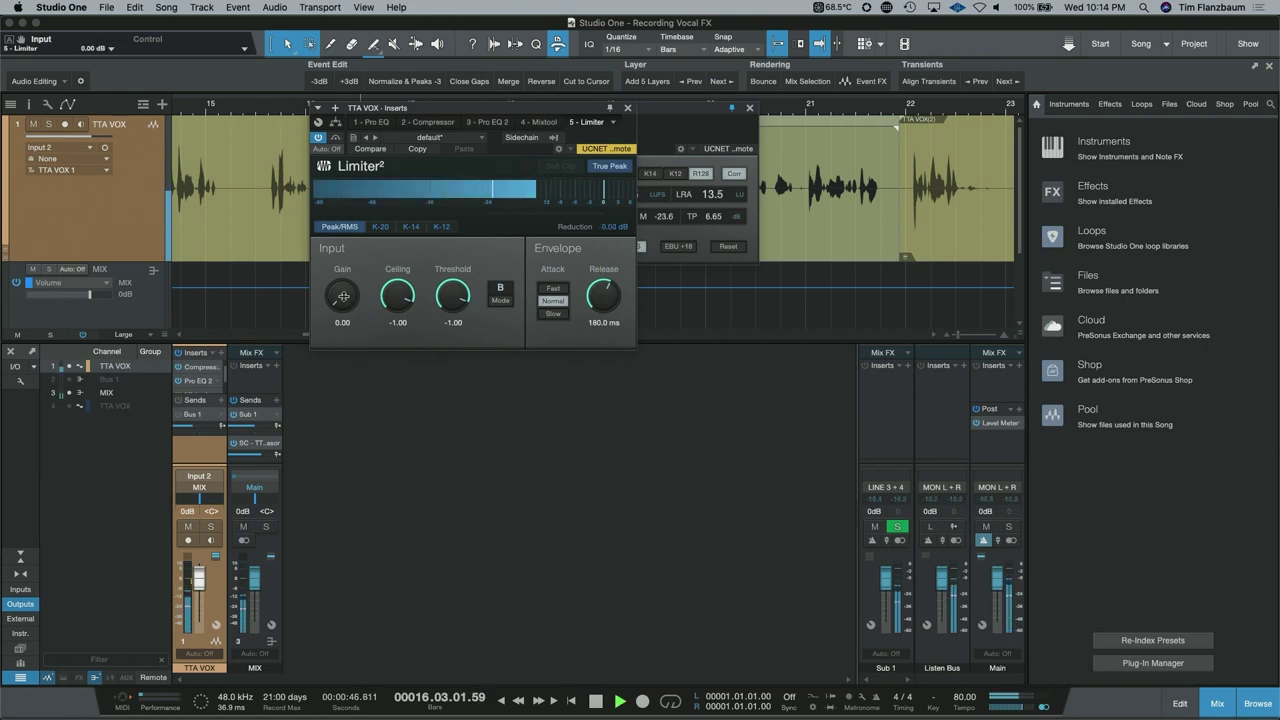
drag(342, 296, 348, 258)
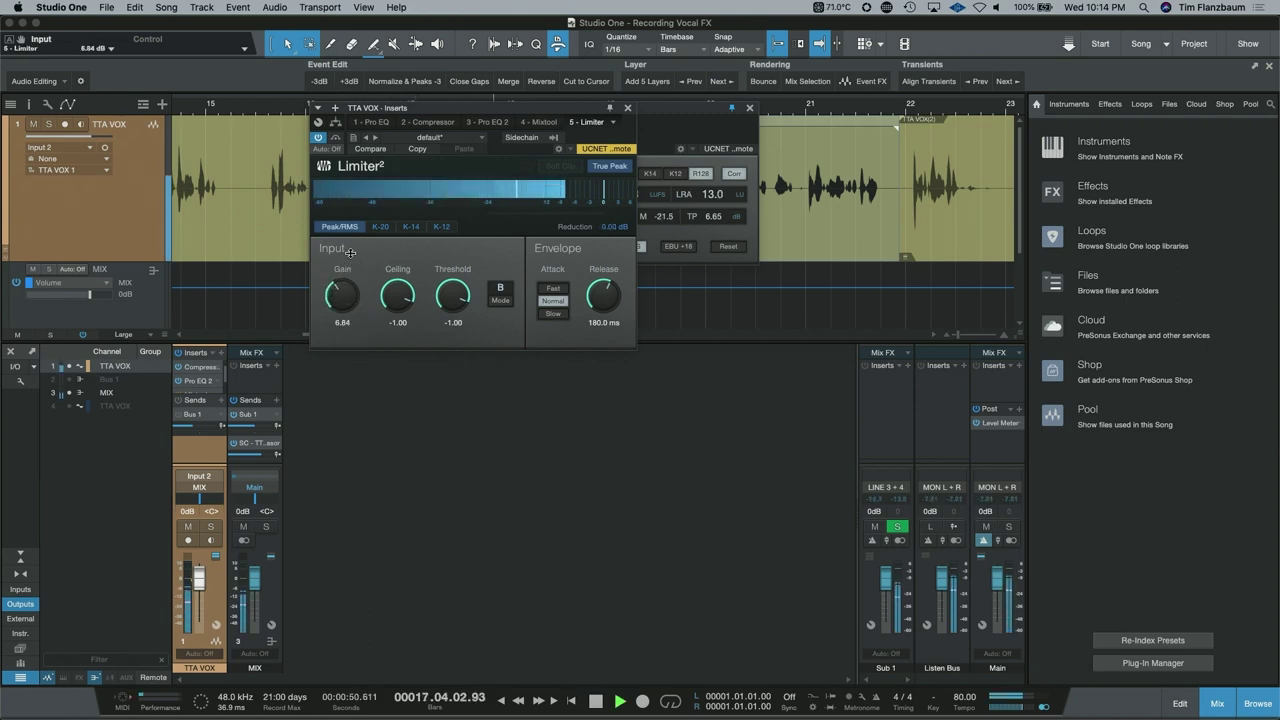
drag(348, 258, 338, 281)
drag(559, 107, 475, 158)
key(space)
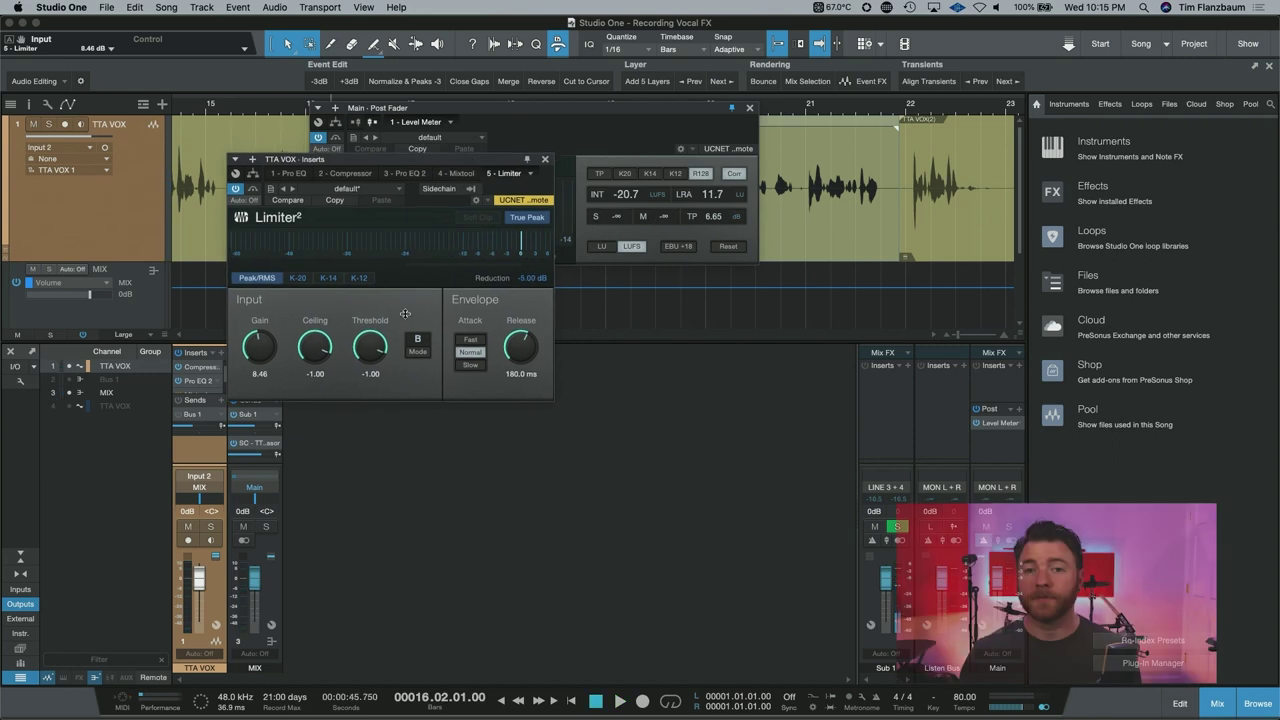